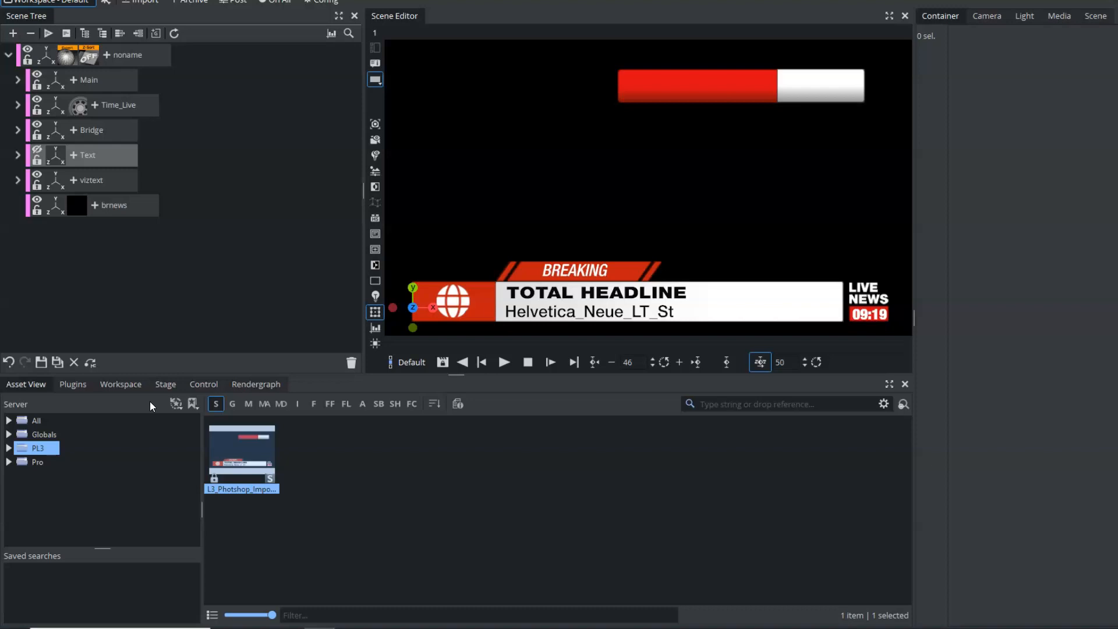
- Close the open lower-third scene and list the image assets of the PL3 project
left_click(74, 363)
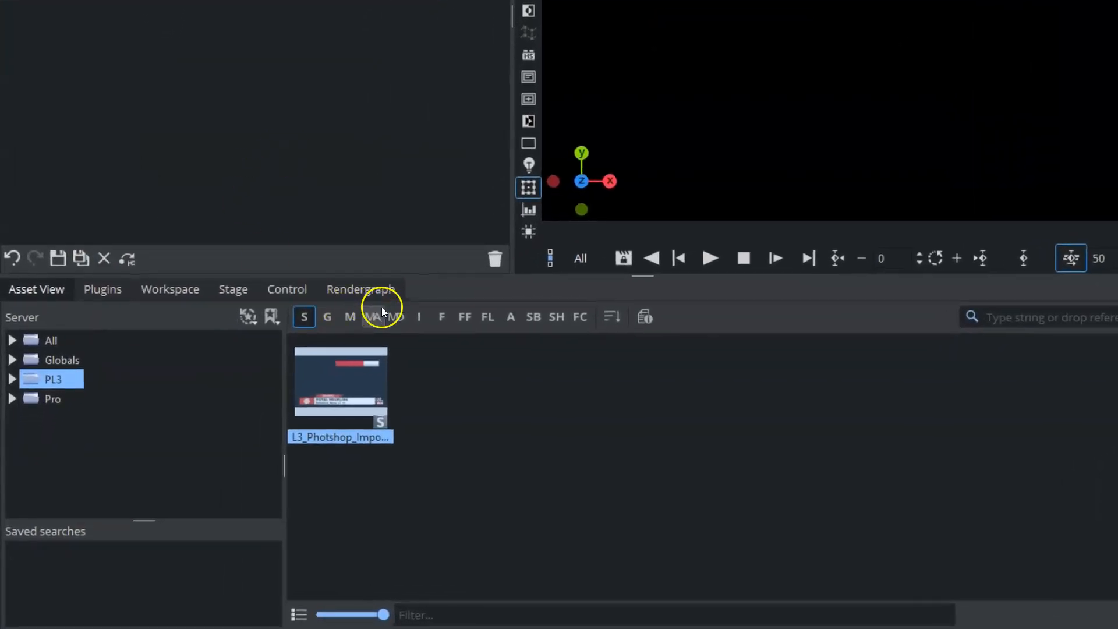
left_click(418, 316)
left_click(414, 374)
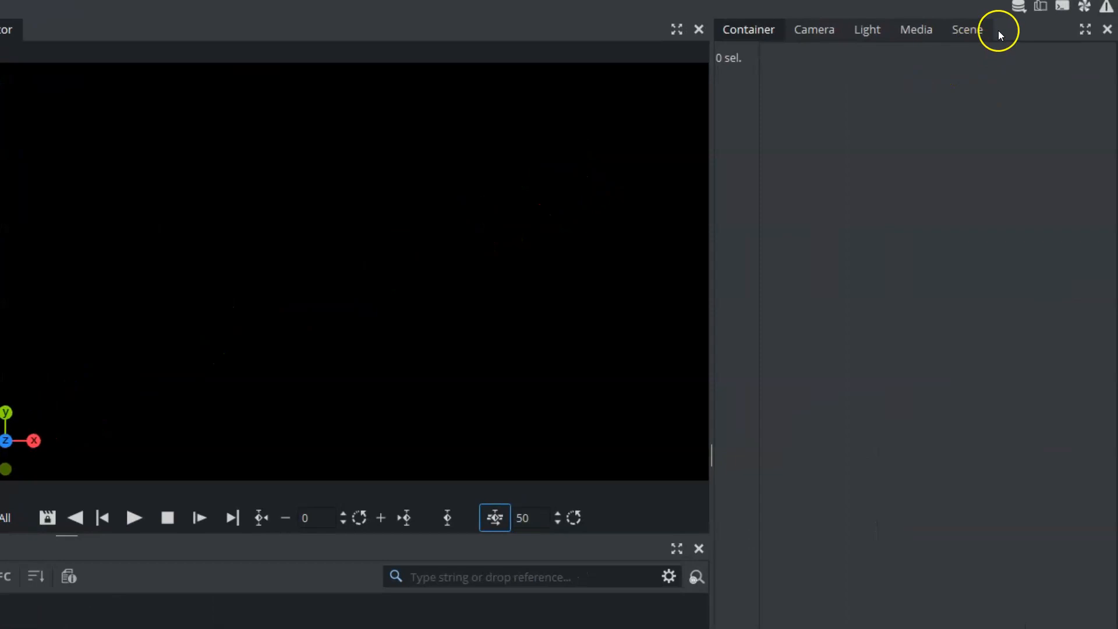
- Switch the scene's render engine from Viz Engine Renderer to Classic in the scene settings
left_click(970, 32)
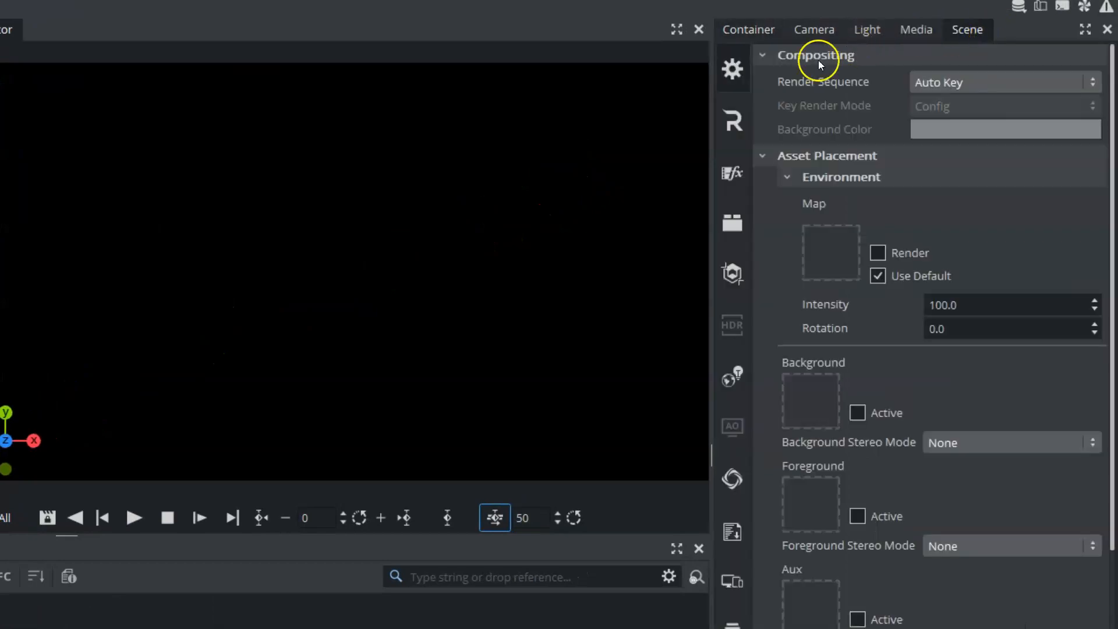
left_click(733, 127)
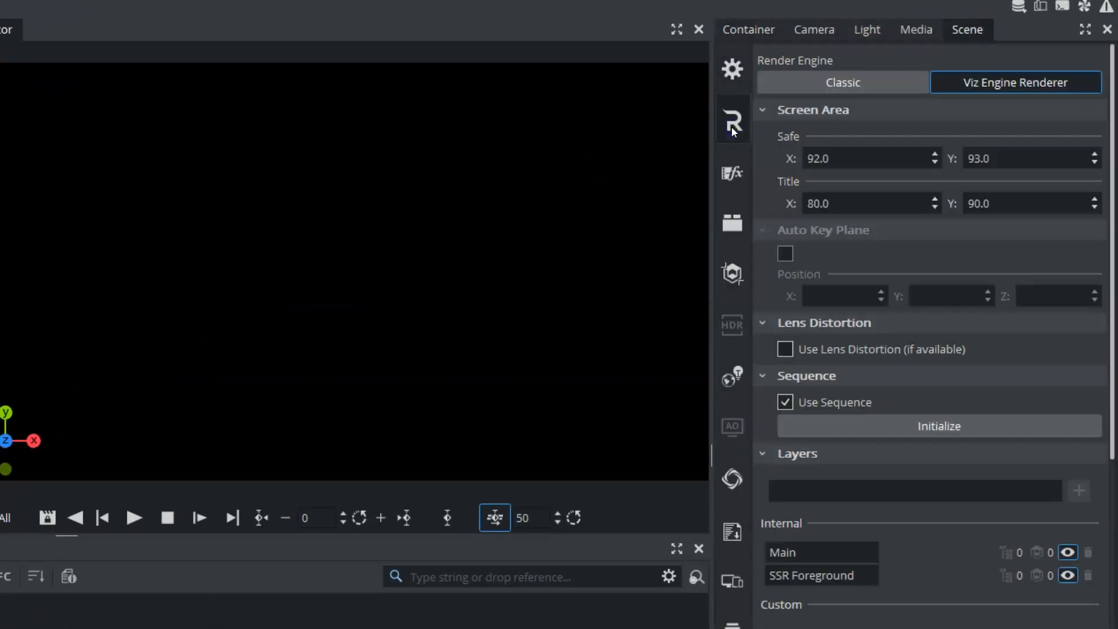
left_click(841, 90)
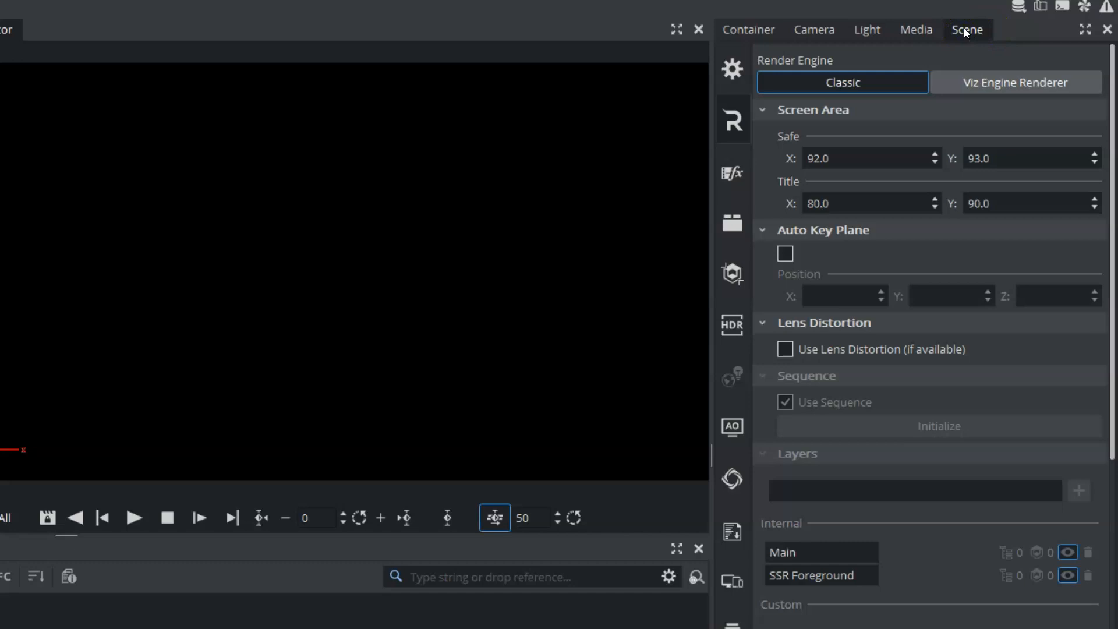
- Assign the Re_PSD image as the scene's background in the asset placement settings
left_click(733, 71)
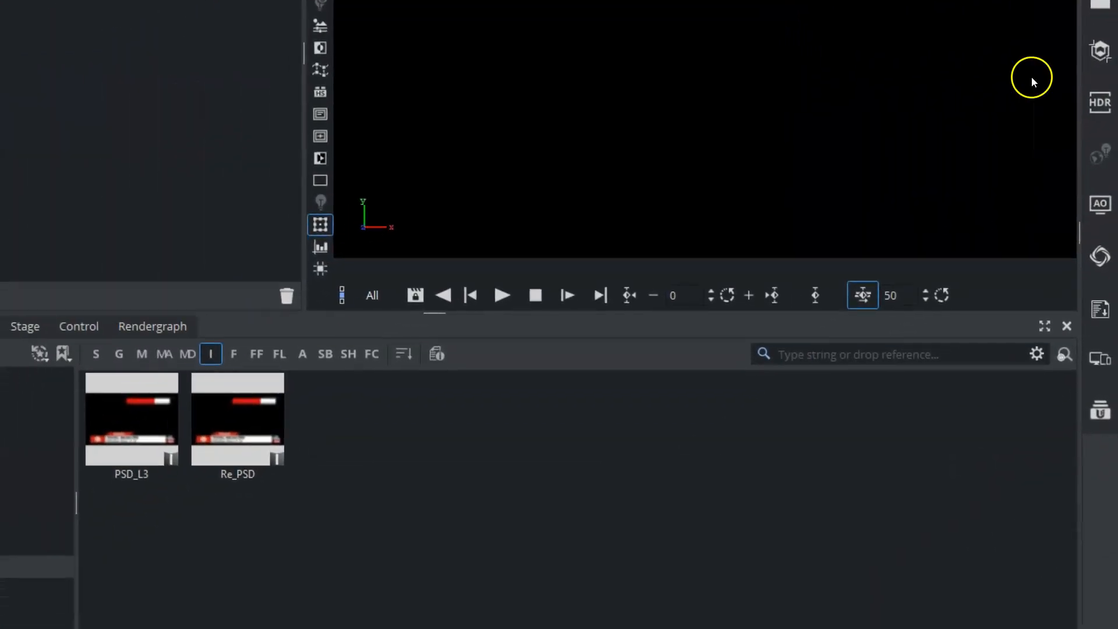
left_click(219, 424)
left_click_drag(219, 424, 1117, 198)
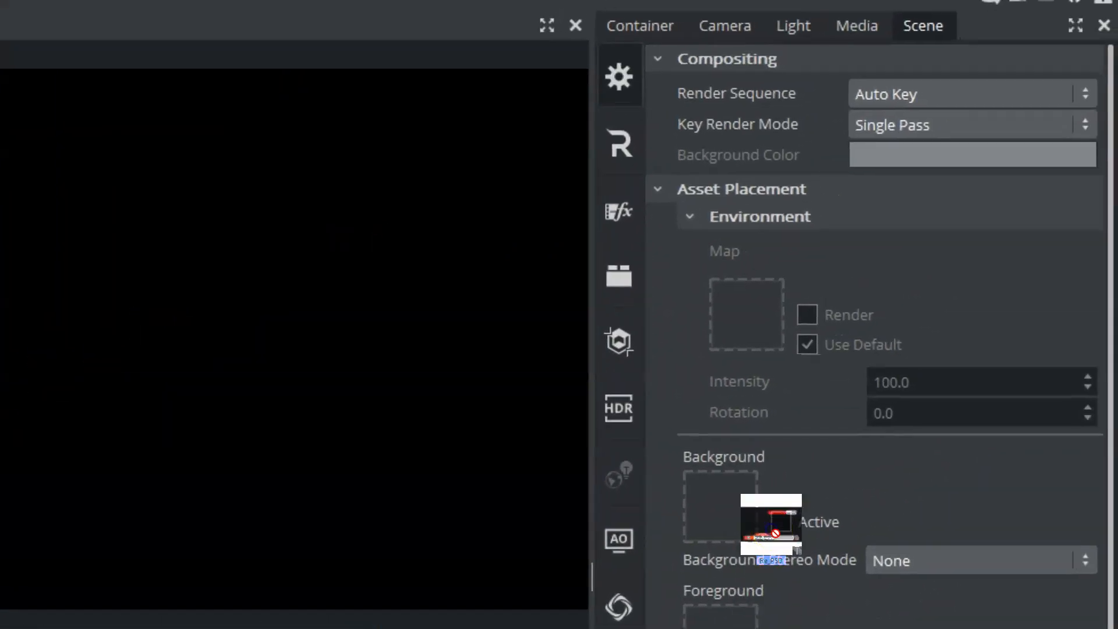
left_click_drag(775, 531, 722, 518)
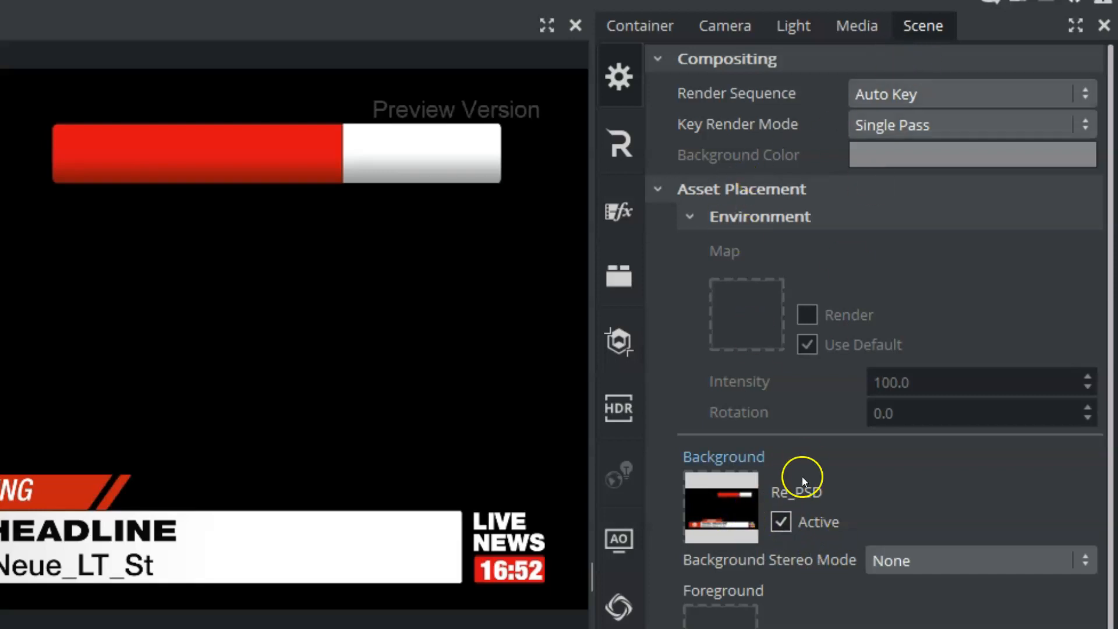
- Toggle the Re_PSD background's Active option off and on to compare the scene with and without the reference
left_click(780, 523)
left_click(780, 523)
left_click(781, 523)
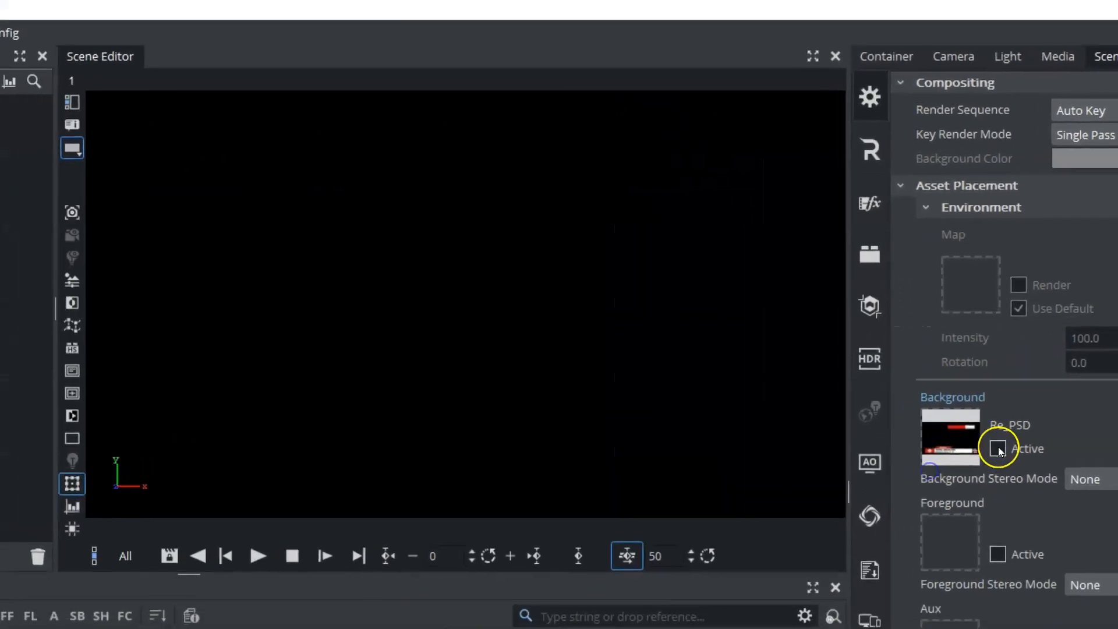
left_click(998, 448)
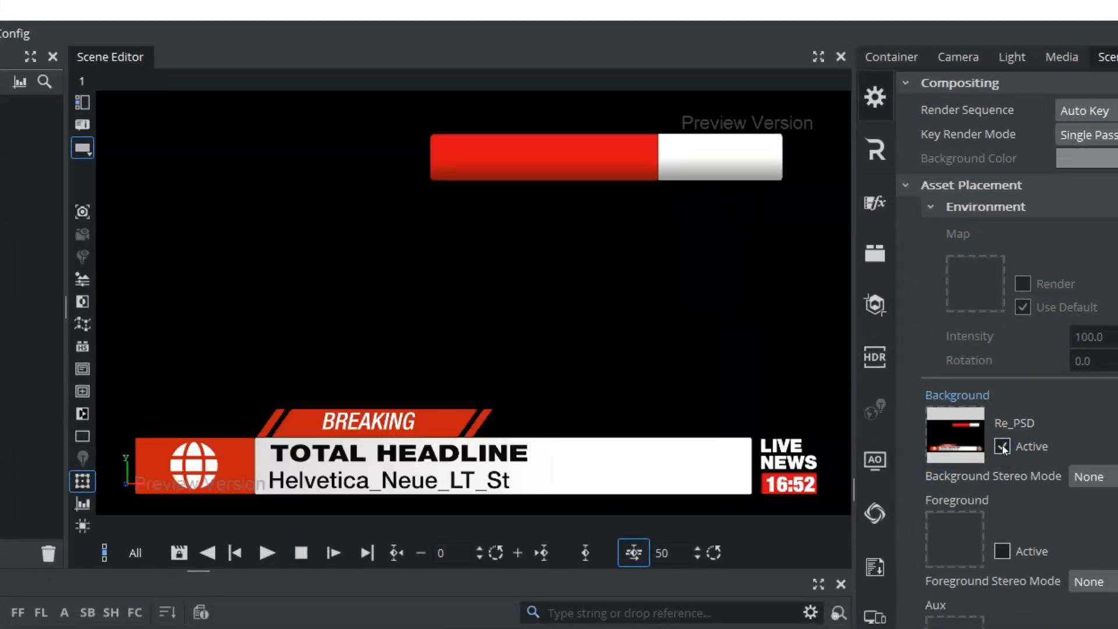
left_click(1002, 448)
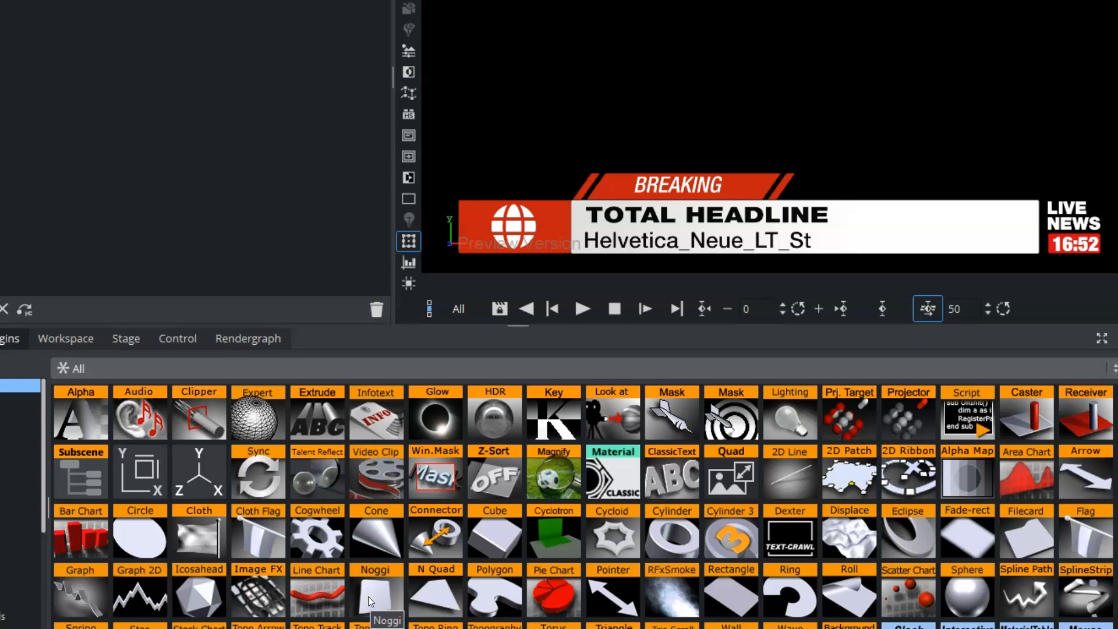
- Add a Rectangle geometry to the scene and move it over the red globe block of the lower third
left_click_drag(728, 594, 90, 173)
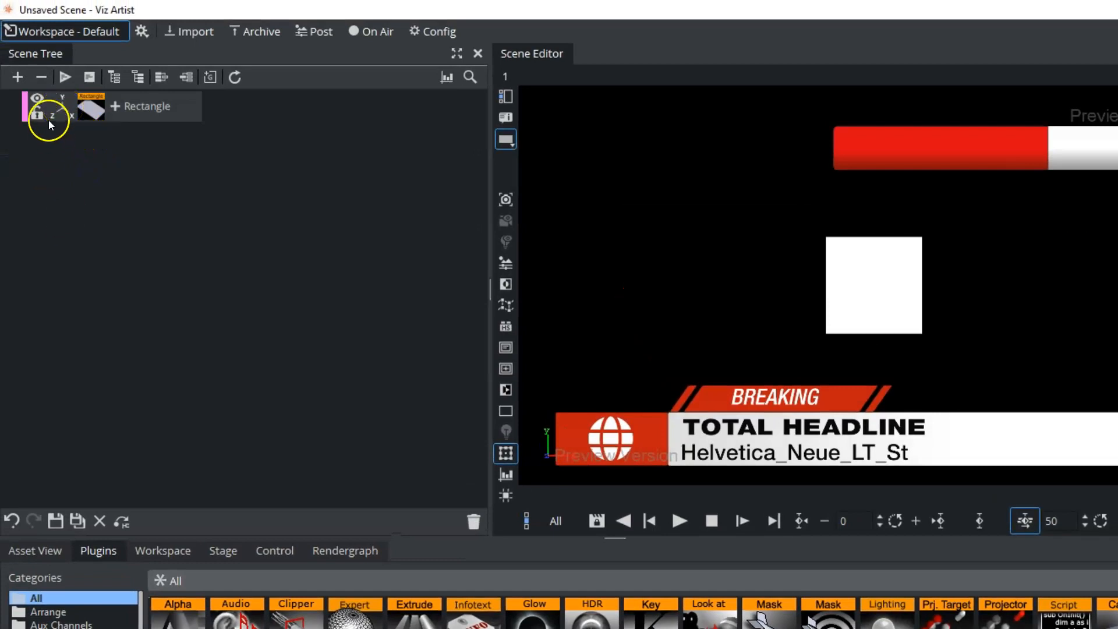
left_click(55, 106)
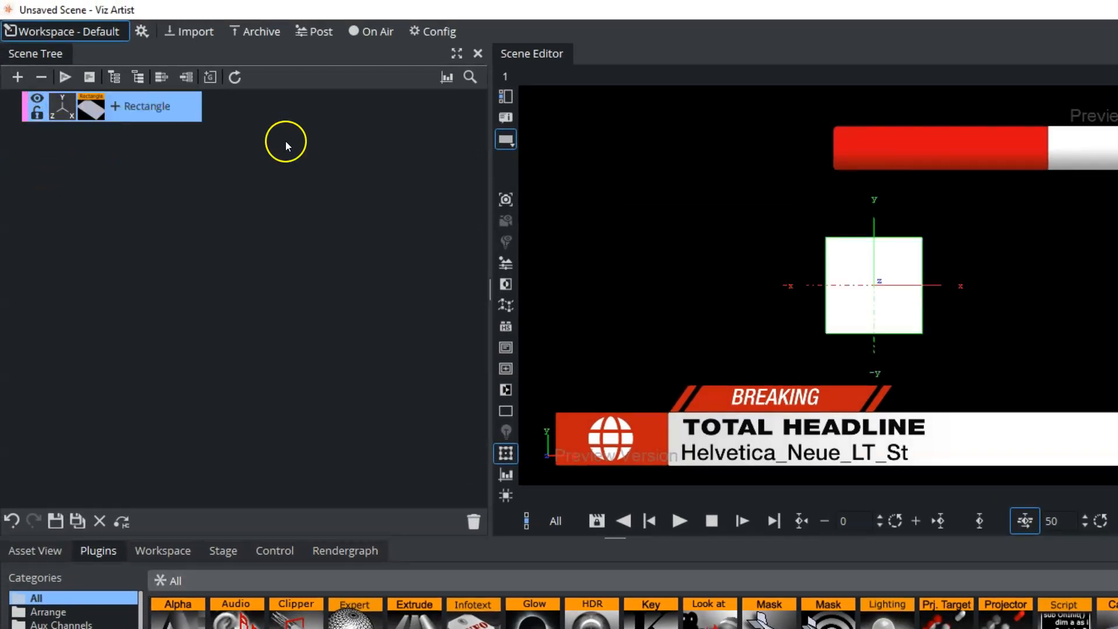
left_click_drag(863, 269, 601, 411)
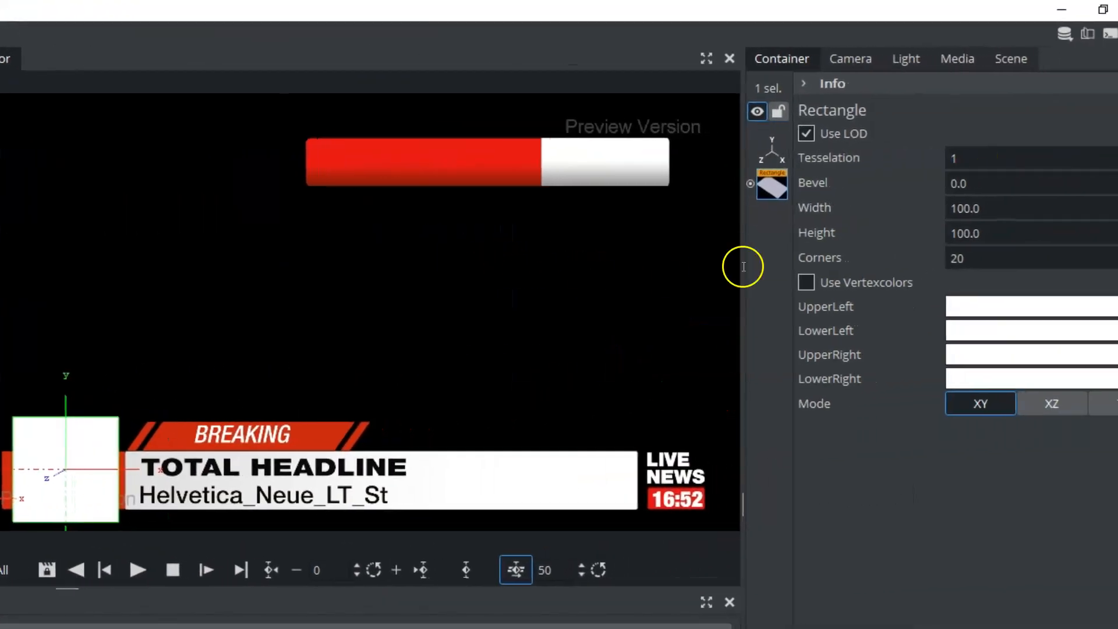
- Set the rectangle's height to 41 and width to 115, and align it with the red globe block
left_click_drag(1116, 228, 1114, 229)
left_click_drag(992, 234, 980, 206)
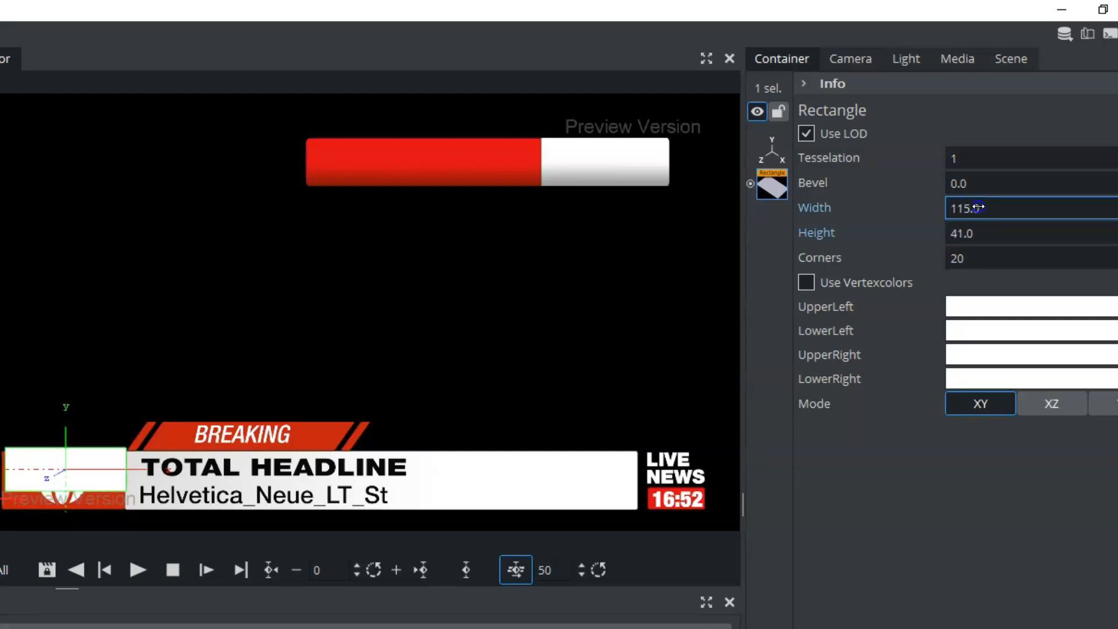
mouse_move(77, 455)
left_mouse_down()
mouse_move(75, 467)
mouse_move(91, 466)
left_mouse_up()
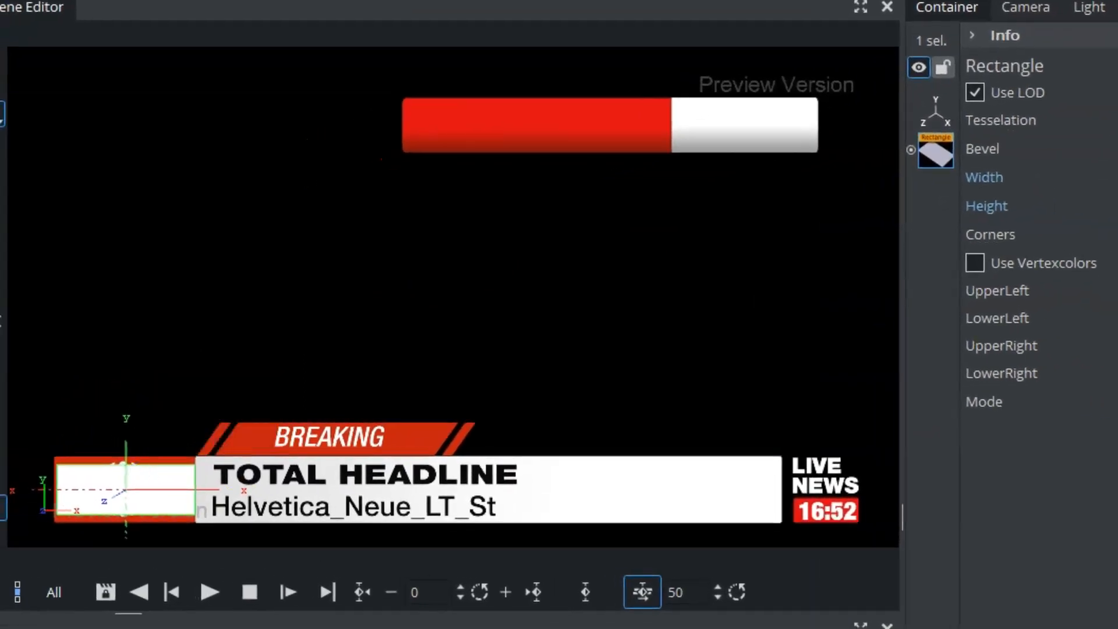
- Set the rectangle's height to 55 to cover the full height of the red globe block
left_click(1047, 179)
left_click(988, 202)
type("55")
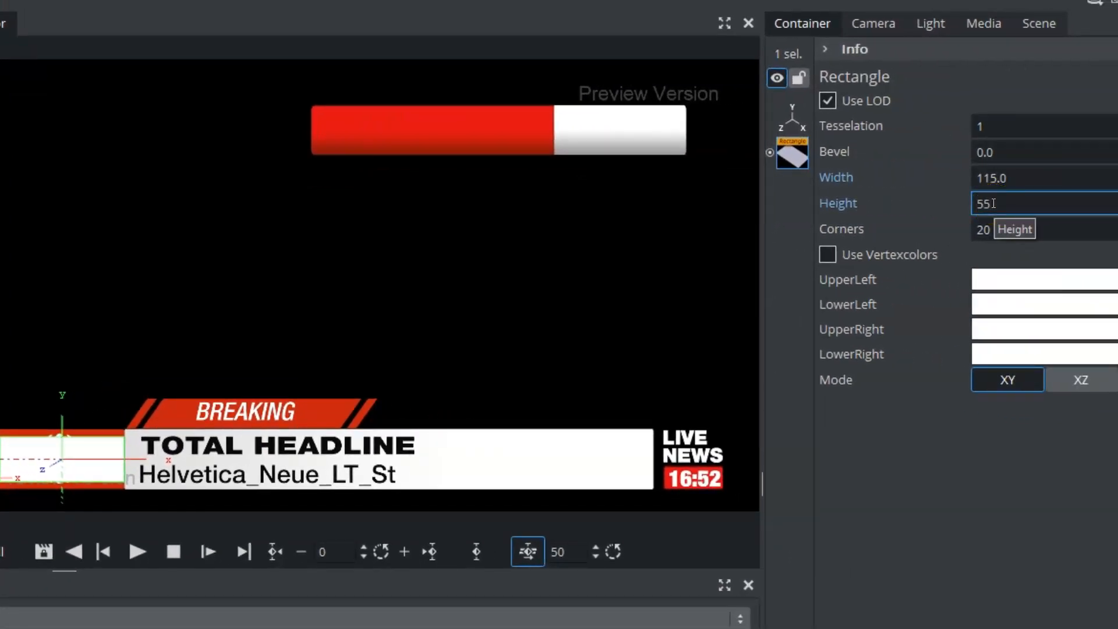
key("Return")
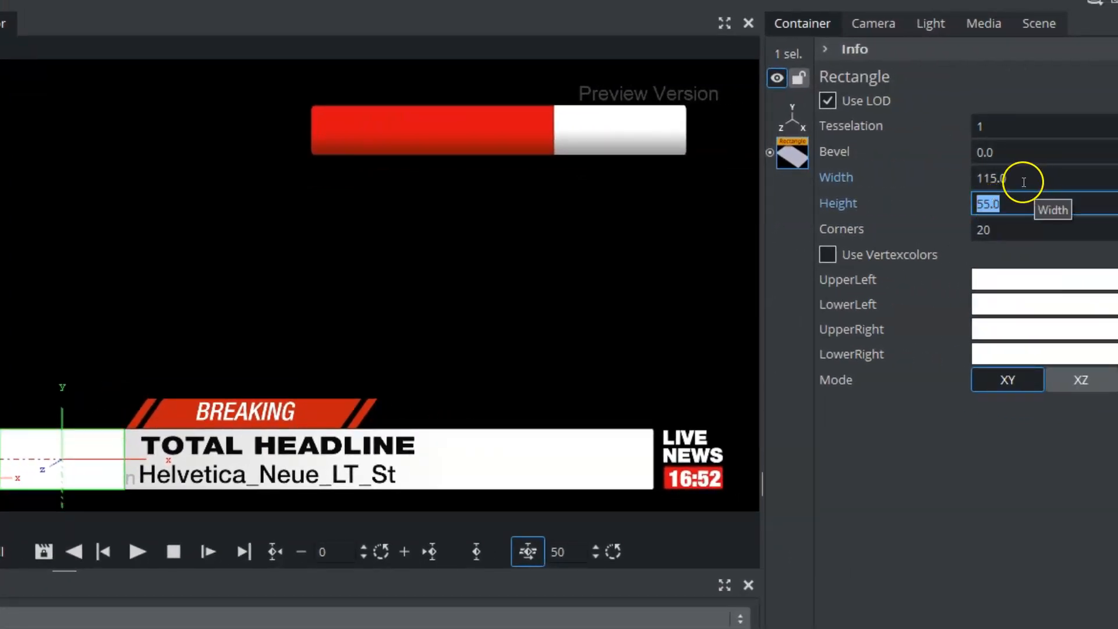
left_click(515, 275)
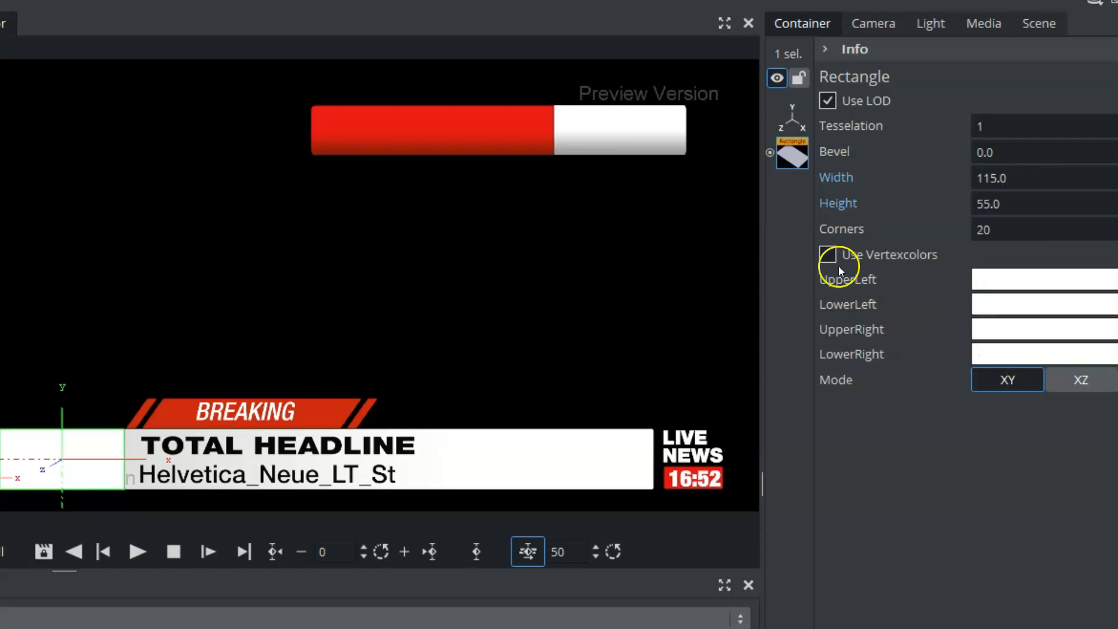
- Enable vertex colors on the rectangle and set UpperLeft to bright red with hue 356, saturation 246 and value 255
left_click(828, 255)
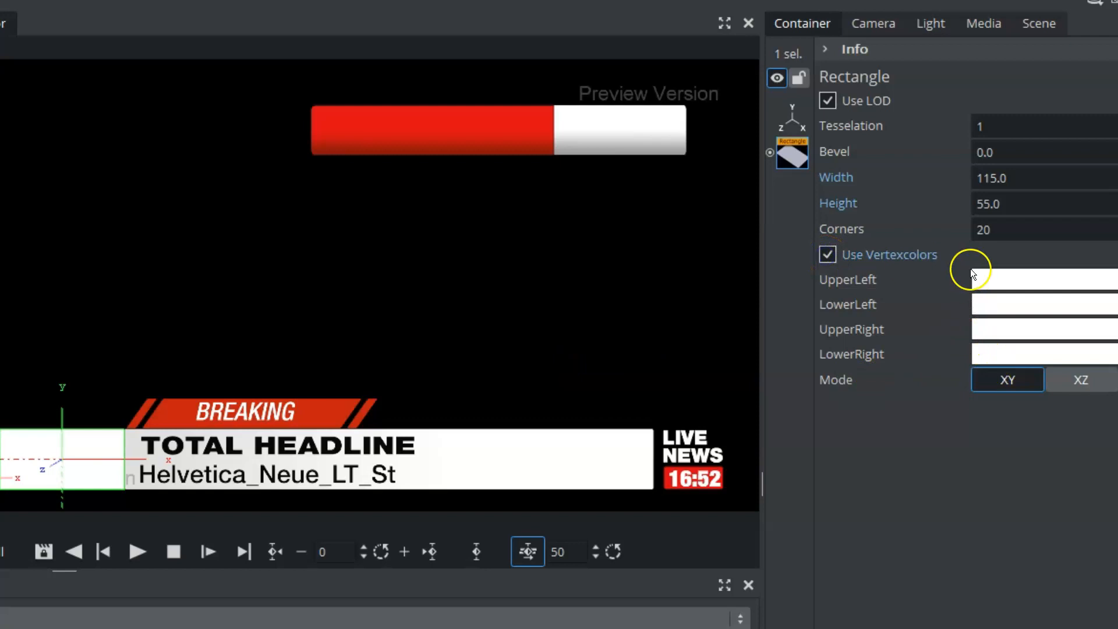
left_click(1004, 282)
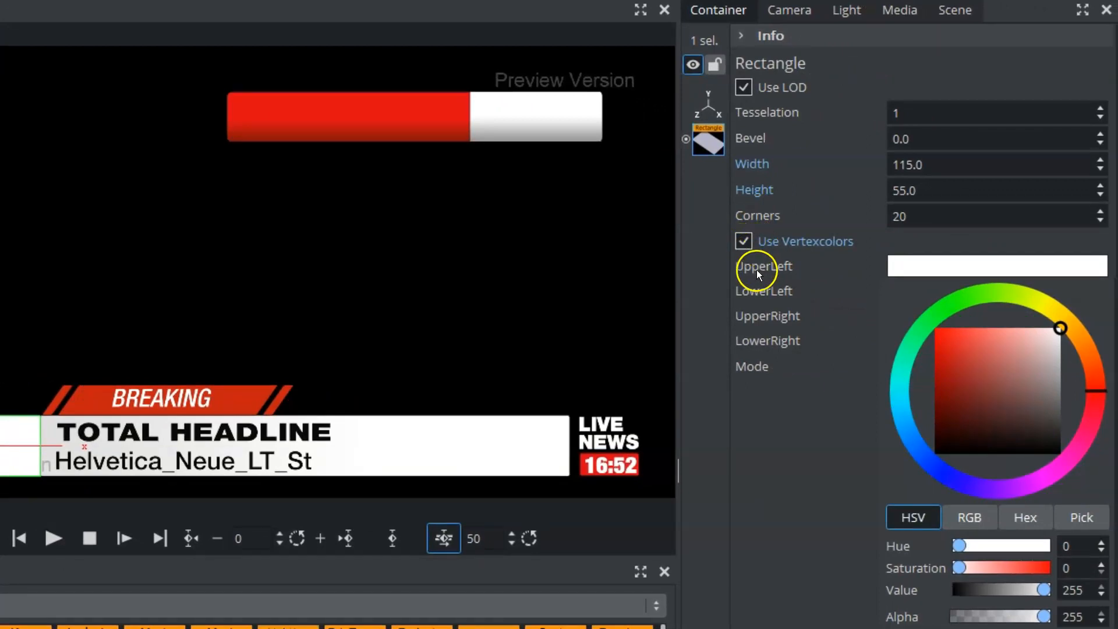
left_click(1083, 518)
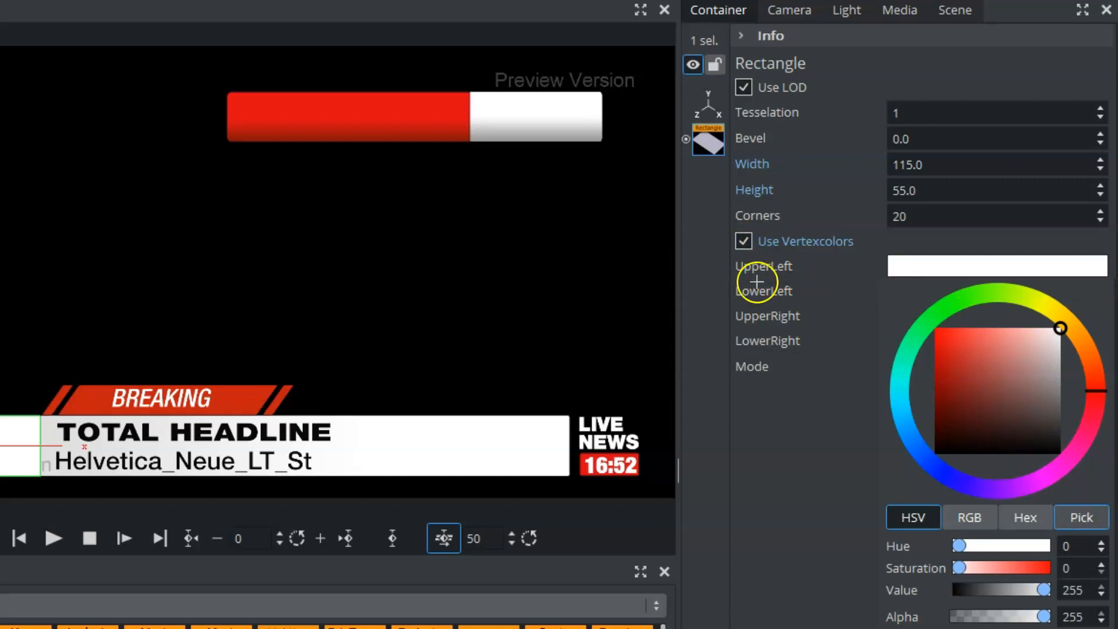
left_click(948, 341)
left_click(939, 338)
left_click(1096, 397)
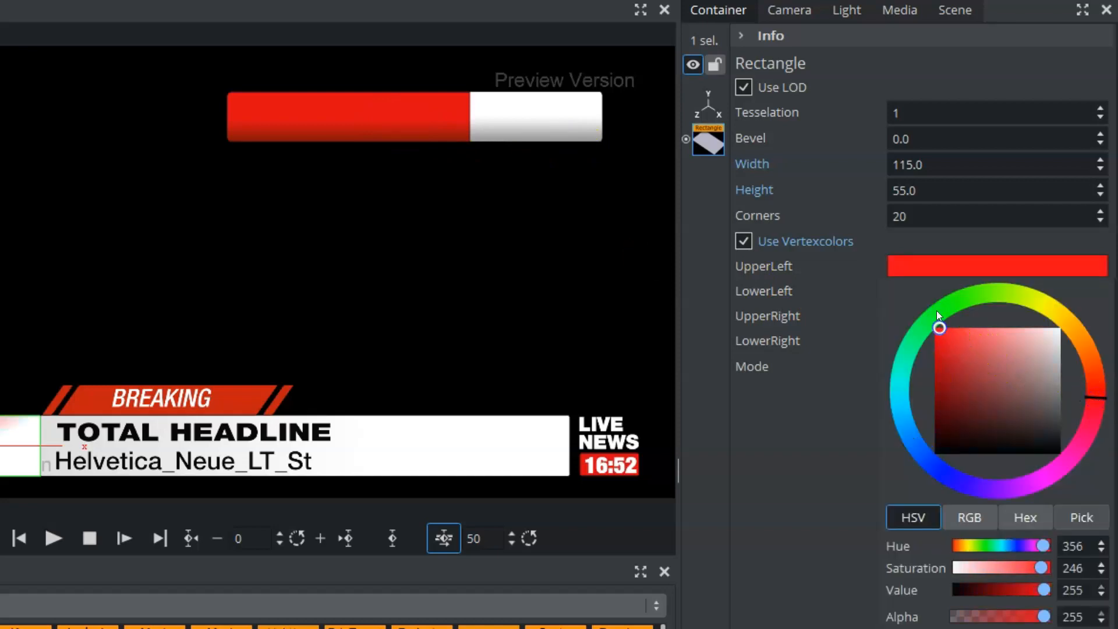
left_click(921, 263)
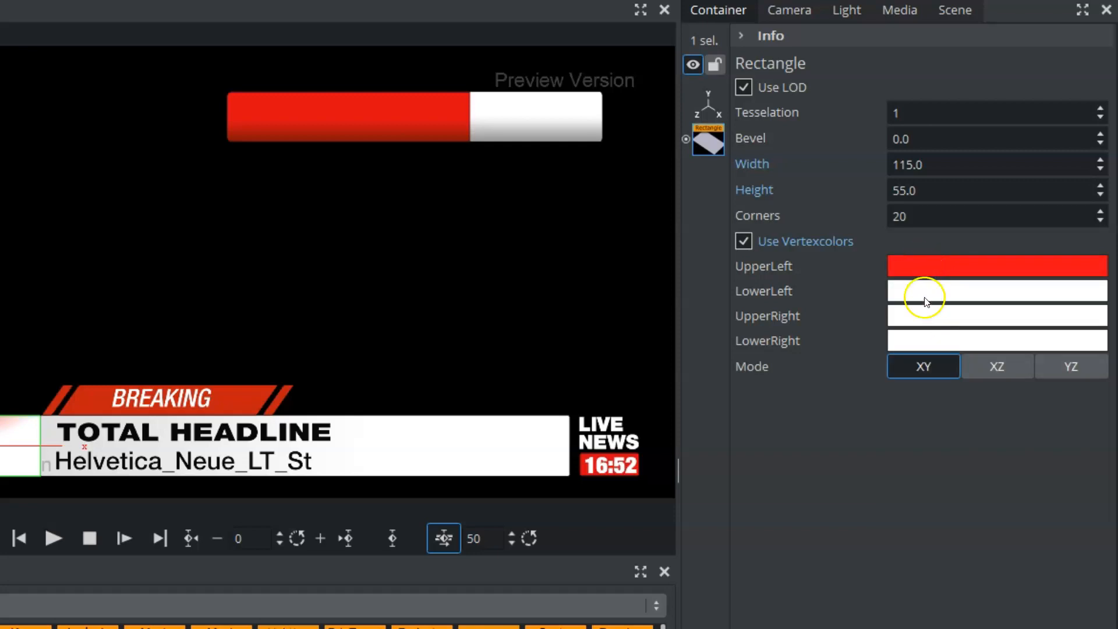
- Copy the bright red UpperLeft color to the rectangle's LowerLeft, UpperRight and LowerRight vertices
left_click(925, 292)
left_click(926, 269)
left_click(925, 269)
left_click(922, 272)
left_click_drag(937, 288, 939, 316)
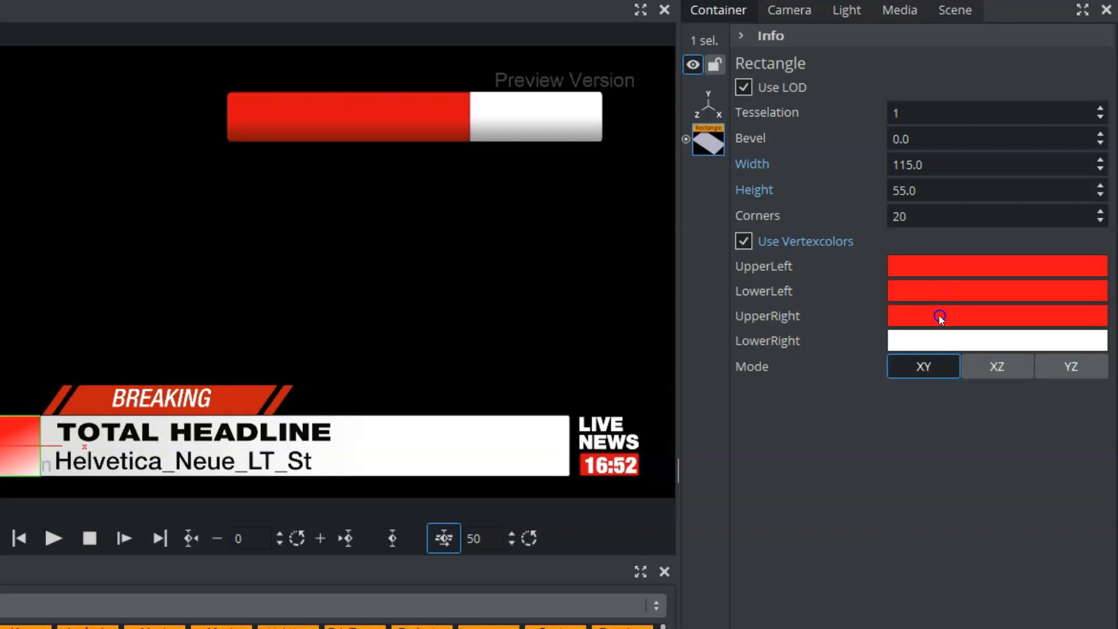
left_click(928, 343)
left_click_drag(921, 317, 924, 339)
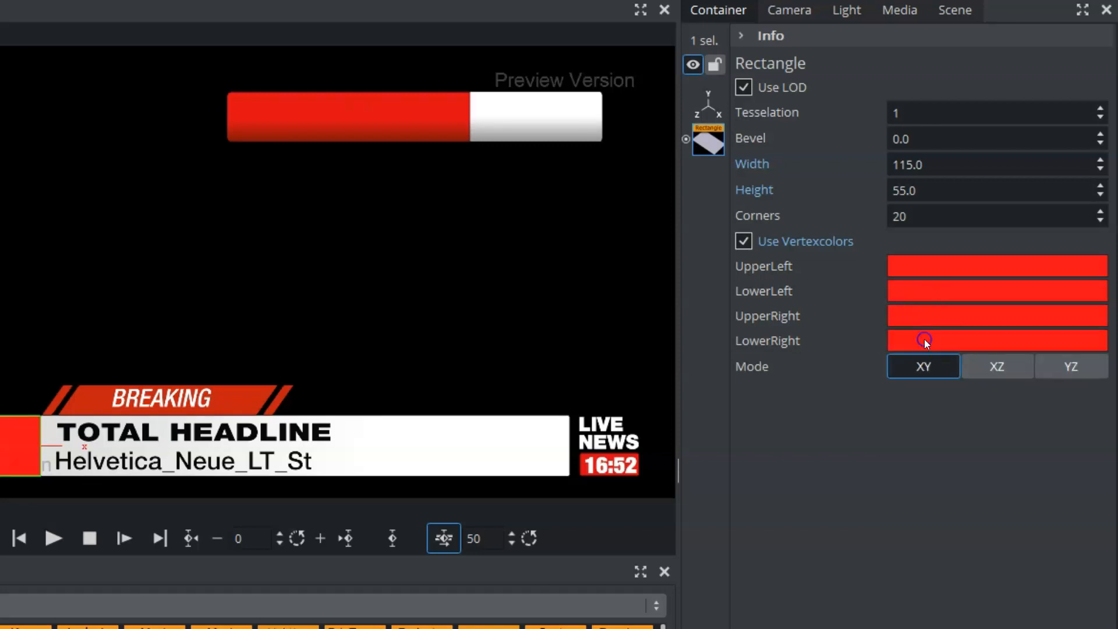
- Darken the LowerRight vertex to a deep red and copy it to UpperRight for a horizontal gradient
left_click(924, 339)
left_click_drag(942, 428, 936, 453)
left_click(949, 324)
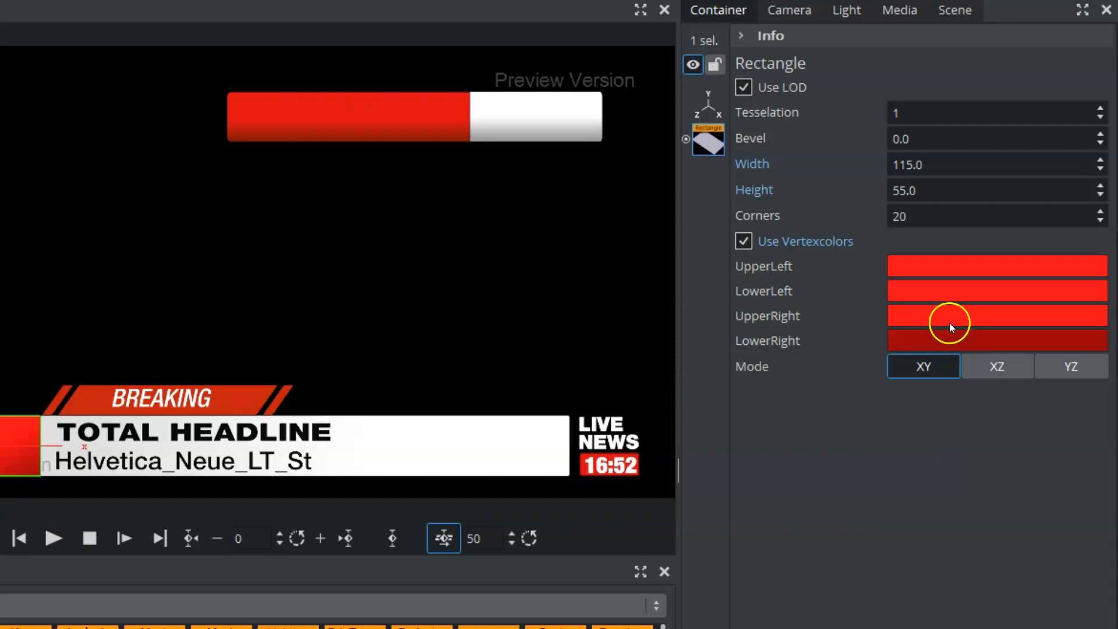
left_click_drag(950, 314, 948, 312)
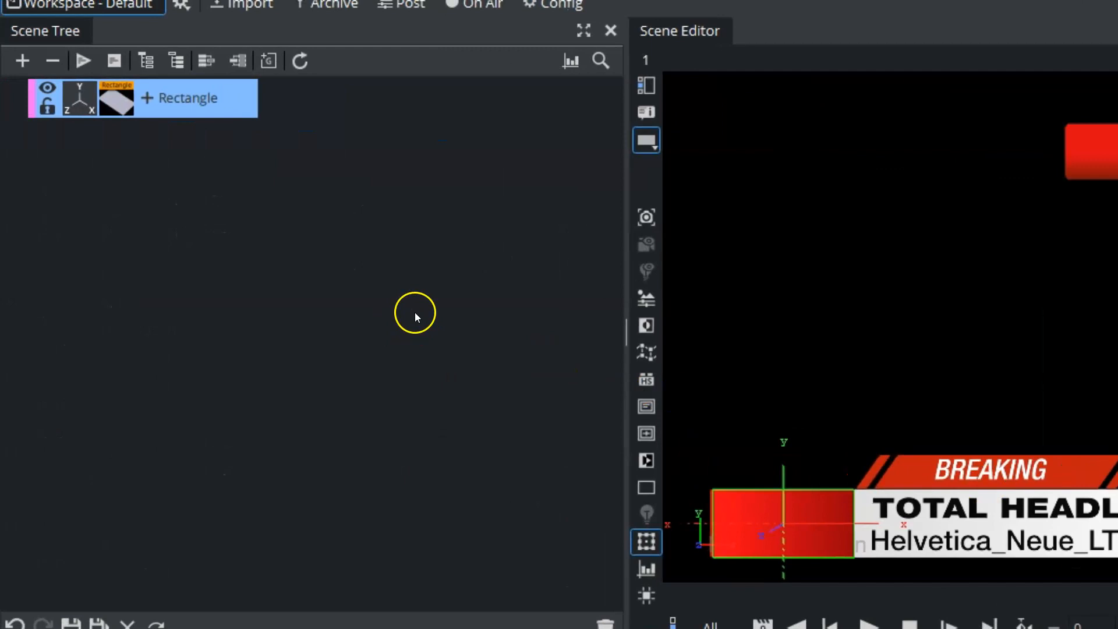
- Duplicate the rectangle container below the original and rename the two containers RED and WHITE
left_click_drag(181, 108, 140, 179, "ctrl")
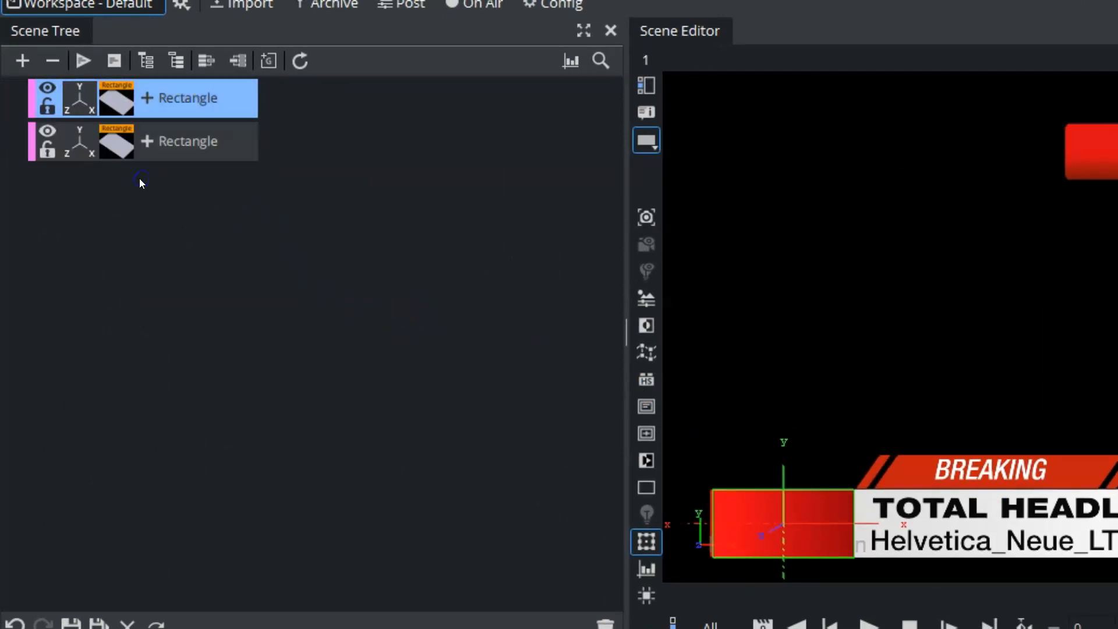
double_click(174, 104)
type("RED")
double_click(172, 143)
type("WHITE")
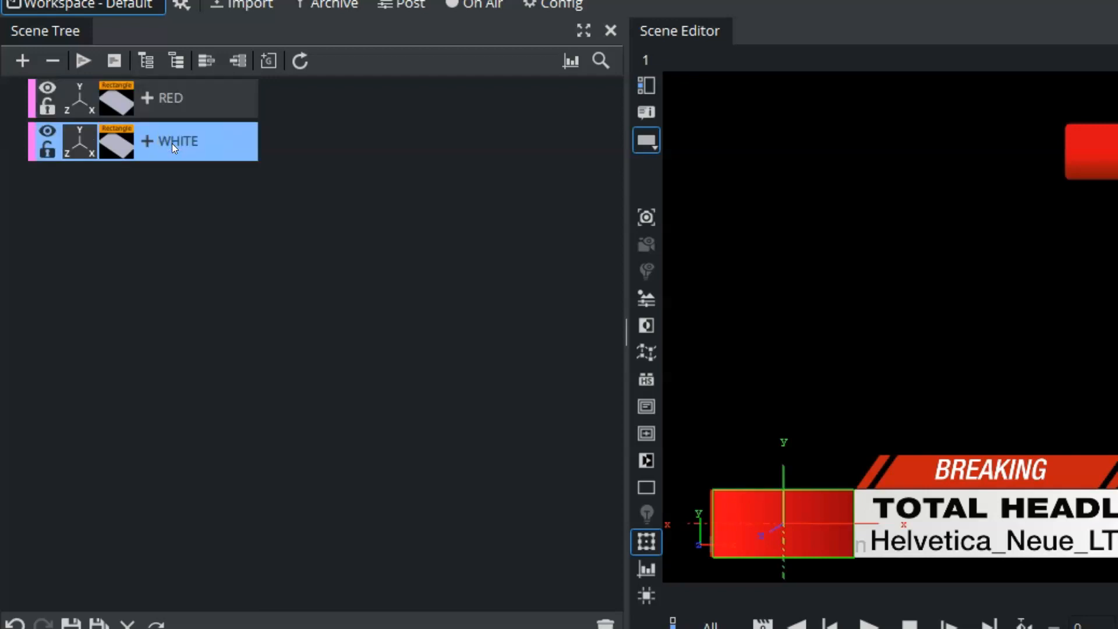
- Move the WHITE rectangle along X to about 42.76, over the white headline bar
left_click(80, 142)
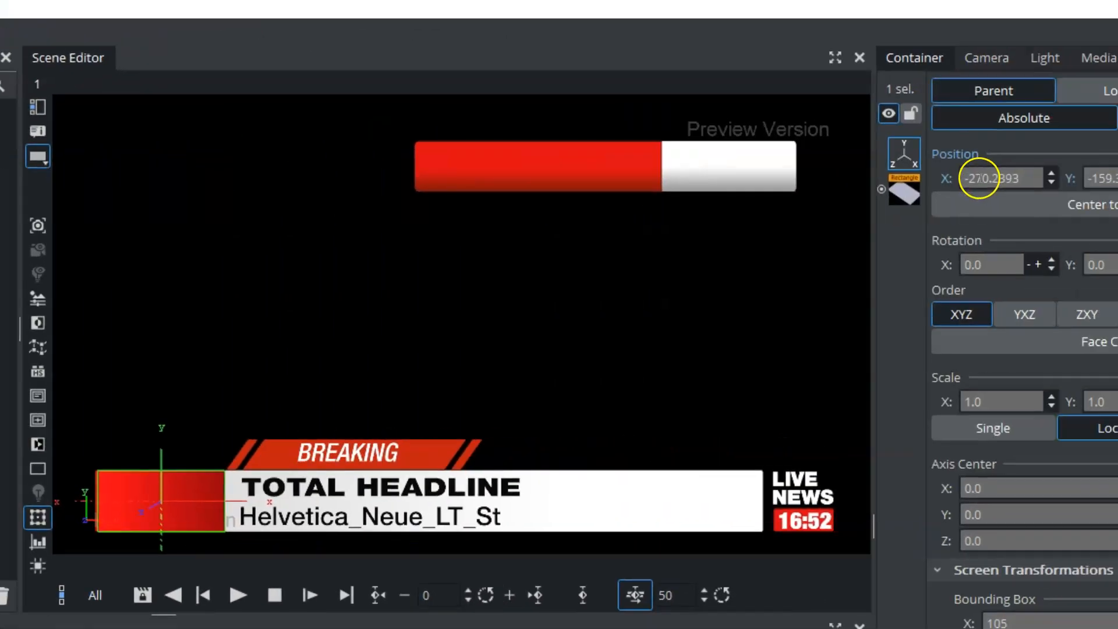
left_click_drag(892, 178, 951, 179)
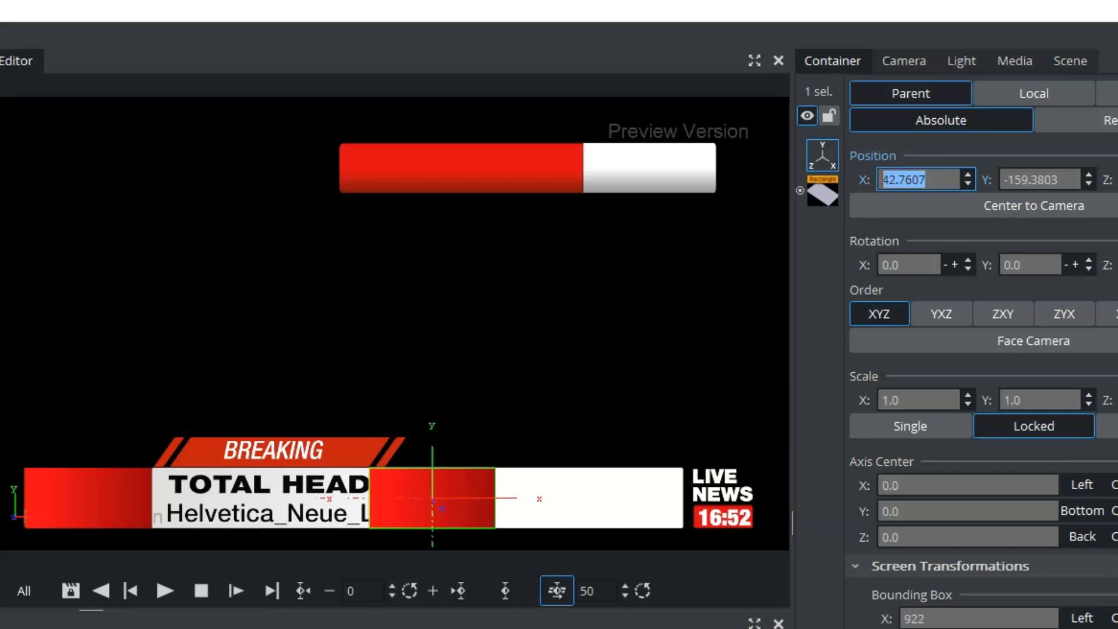
- Set the WHITE rectangle's UpperLeft vertex color to off-white and copy it to the other three vertices
left_click(823, 197)
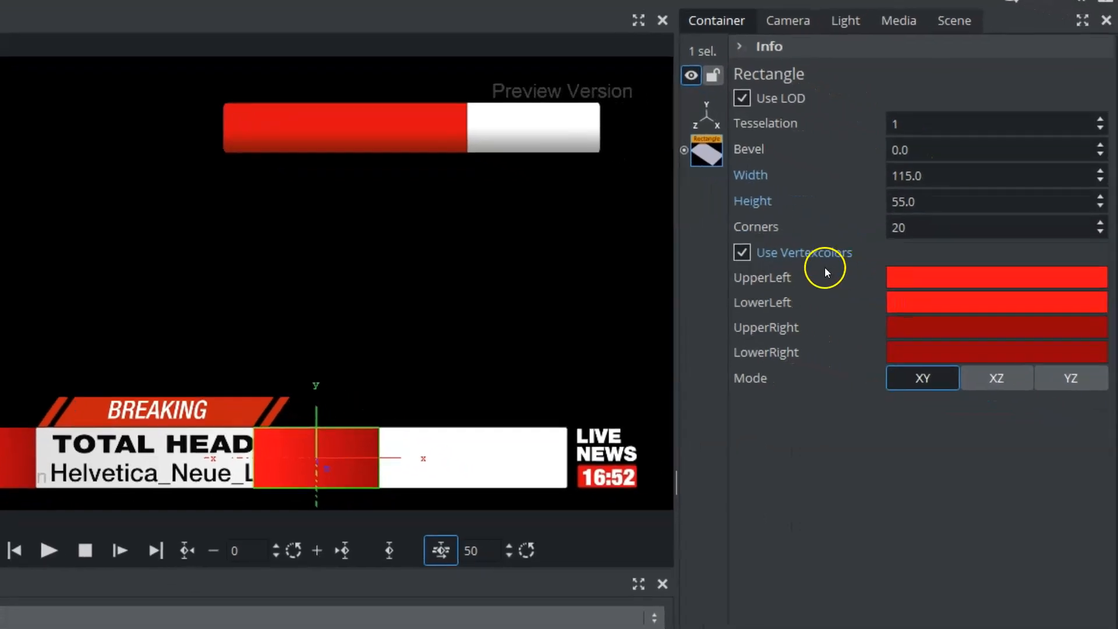
left_click(917, 274)
left_click_drag(941, 338, 1060, 345)
left_click_drag(902, 278, 918, 306)
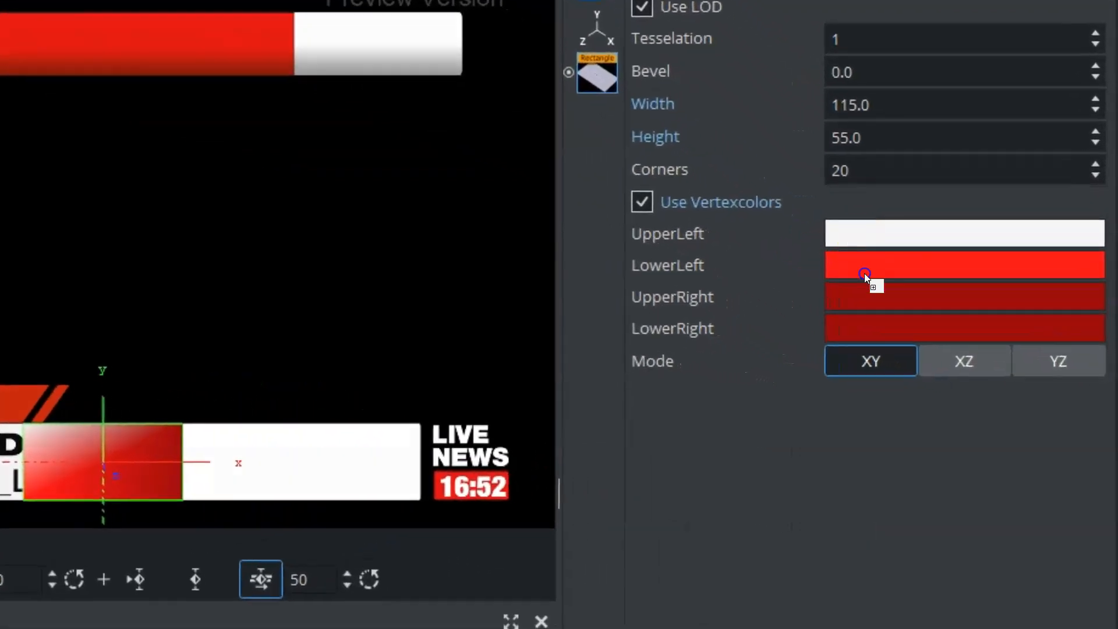
left_click_drag(866, 266, 882, 331)
left_click(882, 330)
- Darken the WHITE rectangle's LowerLeft vertex color to a light gray for a subtle gradient
left_click(861, 239)
left_click(853, 265)
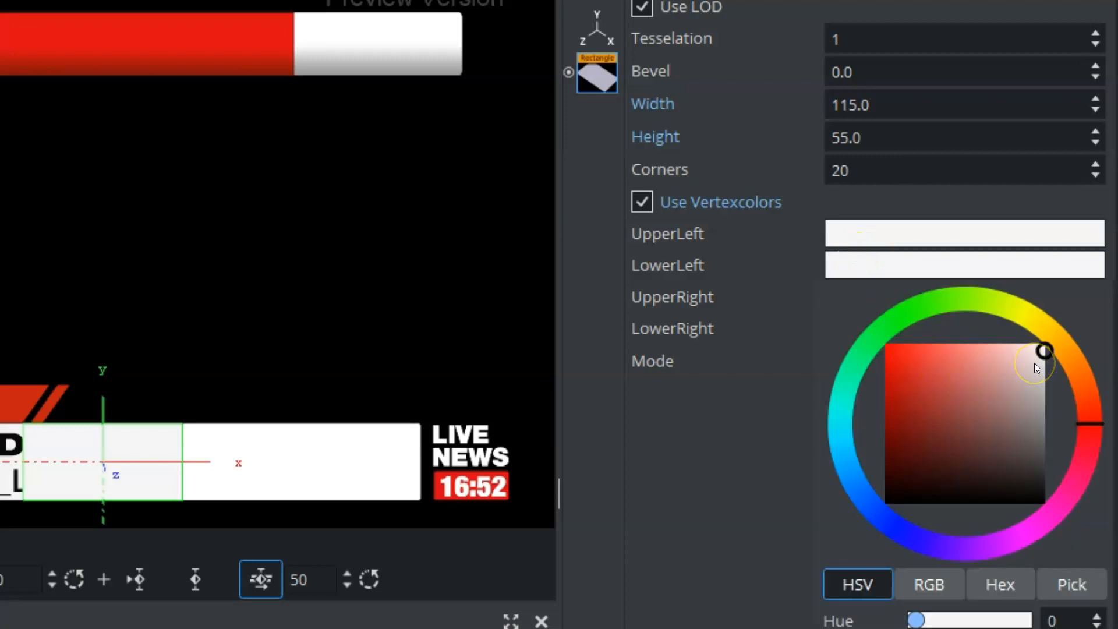
left_click_drag(1036, 366, 1047, 386)
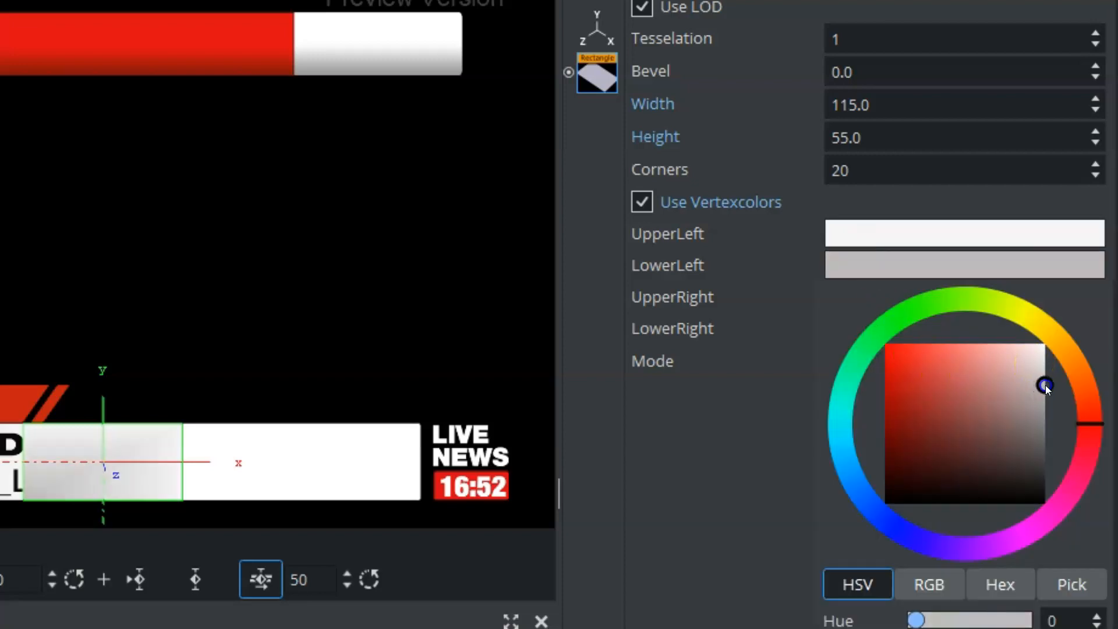
left_click(872, 279)
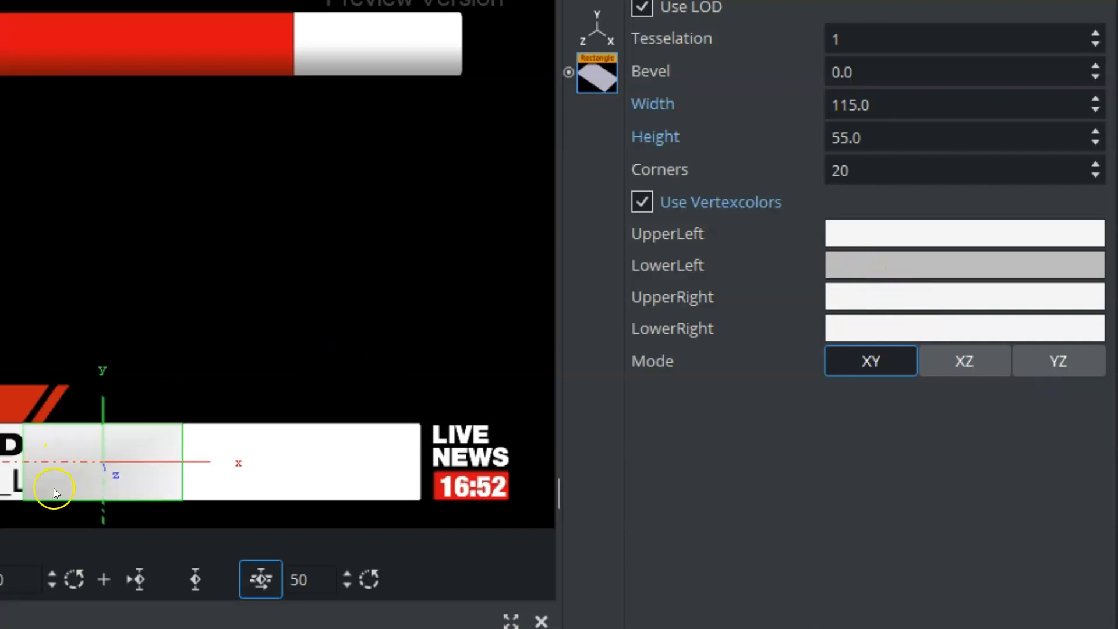
- Widen the WHITE rectangle to about 480 and move it along X to about 29.76 to cover the headline bar
left_click_drag(839, 107, 963, 102)
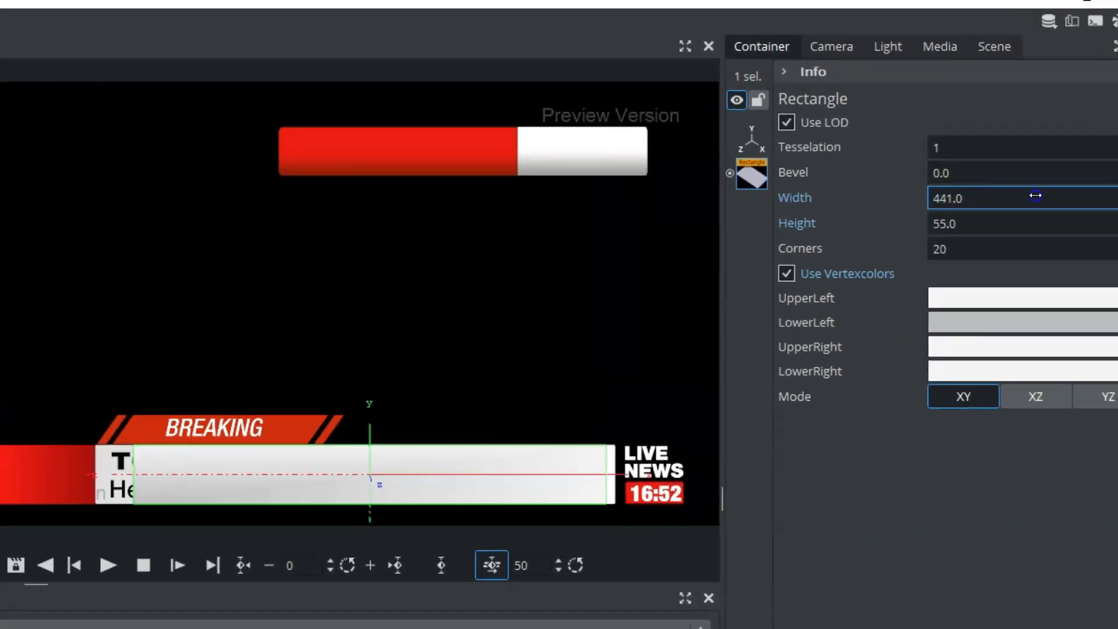
left_click_drag(1035, 196, 1073, 195)
left_click(759, 146)
left_click_drag(844, 160, 834, 162)
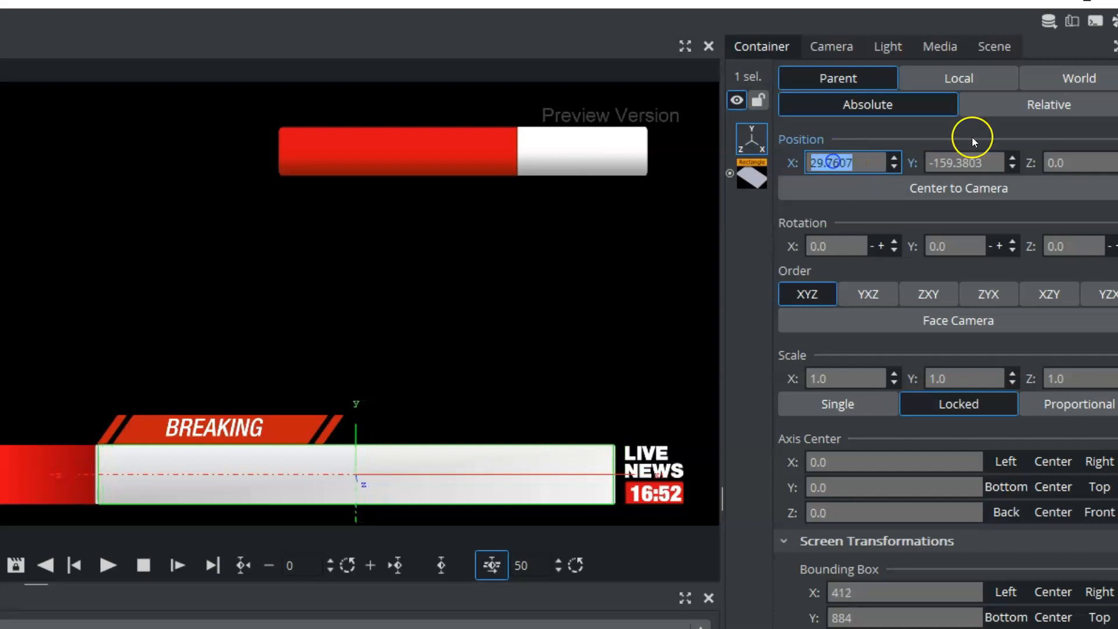
- Deactivate the scene's Re_PSD background image and widen the WHITE rectangle slightly until it meets the RED one
left_click(1009, 45)
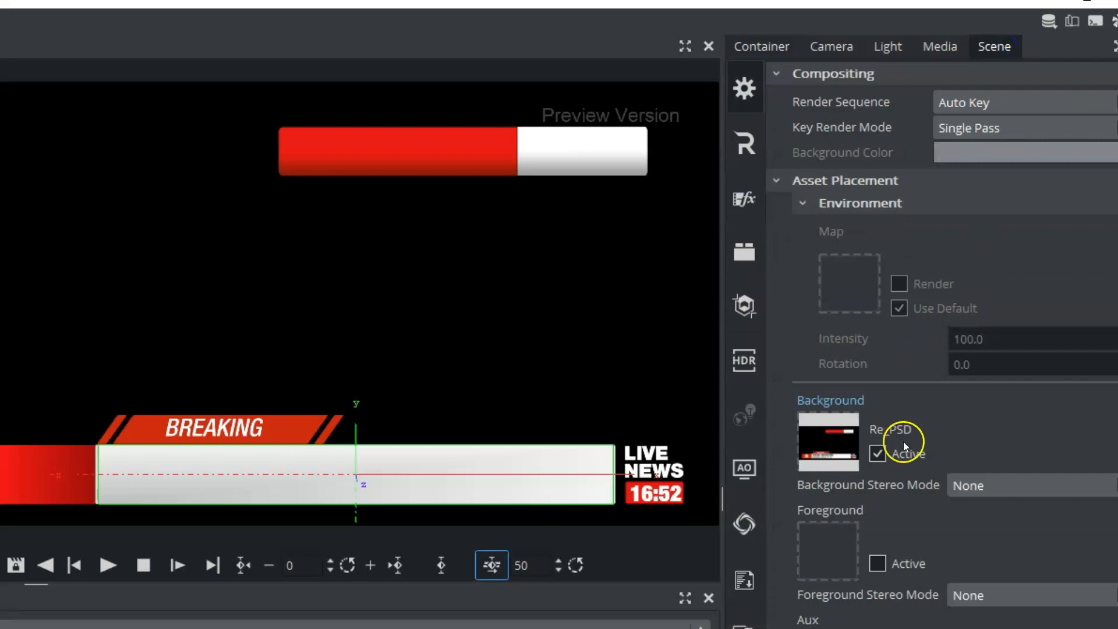
left_click(877, 453)
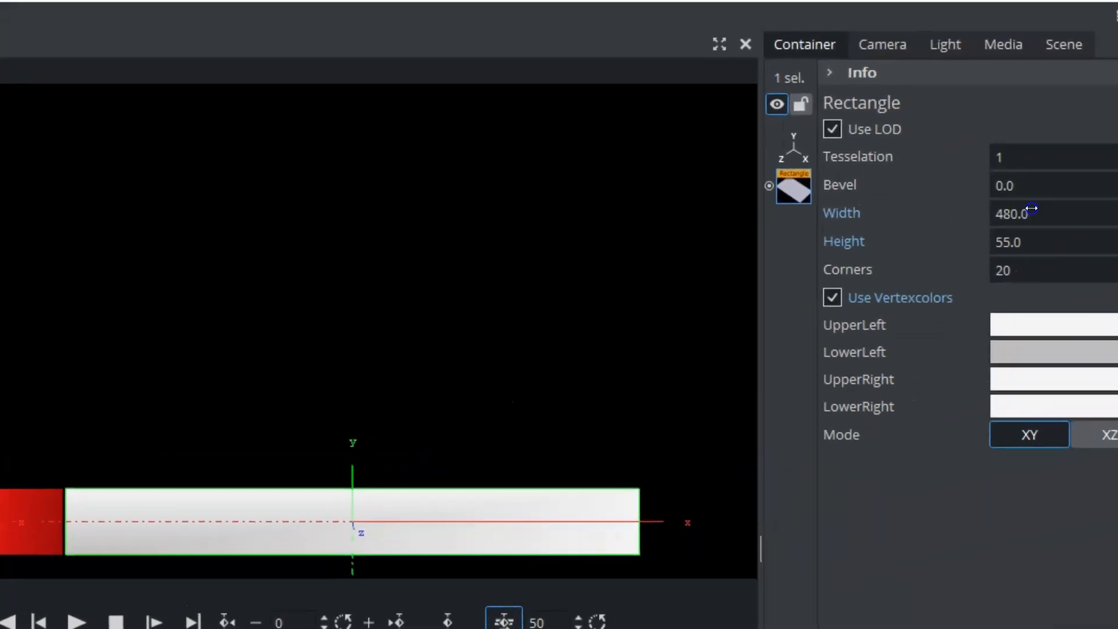
left_click_drag(1032, 208, 1039, 213)
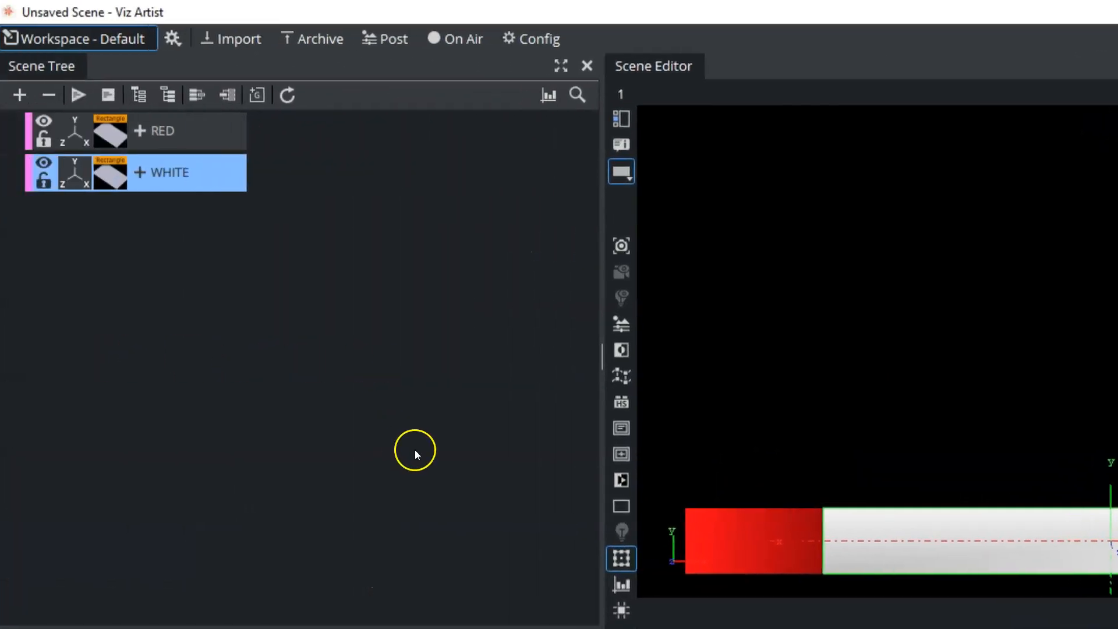
- Put the RED and WHITE containers in a new group, name it L3, and collapse it
left_click(196, 145, "ctrl")
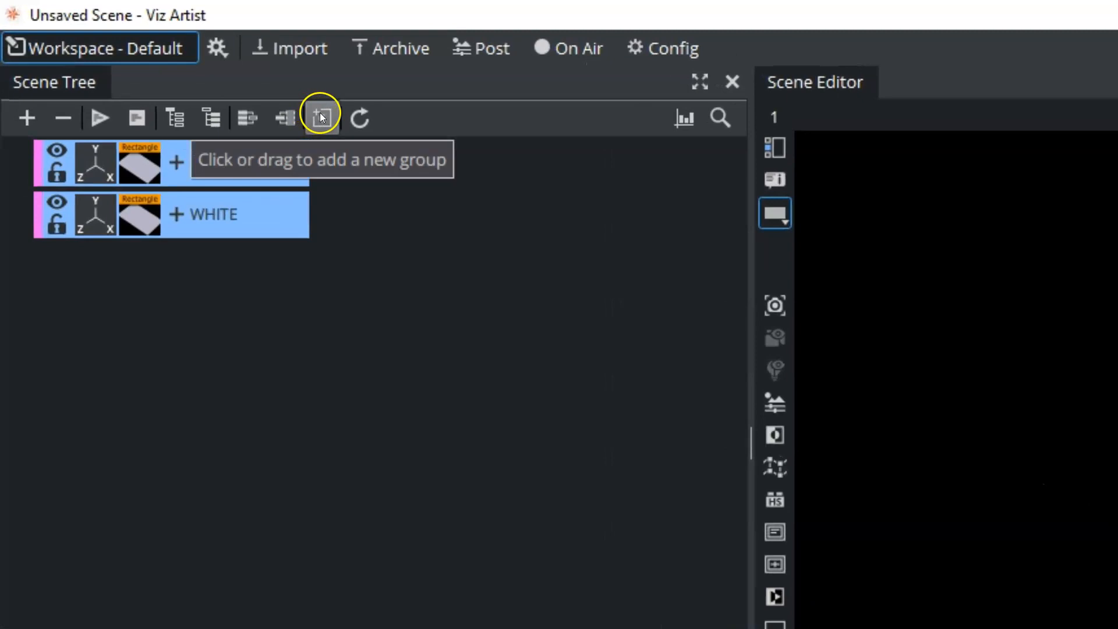
left_click(322, 120)
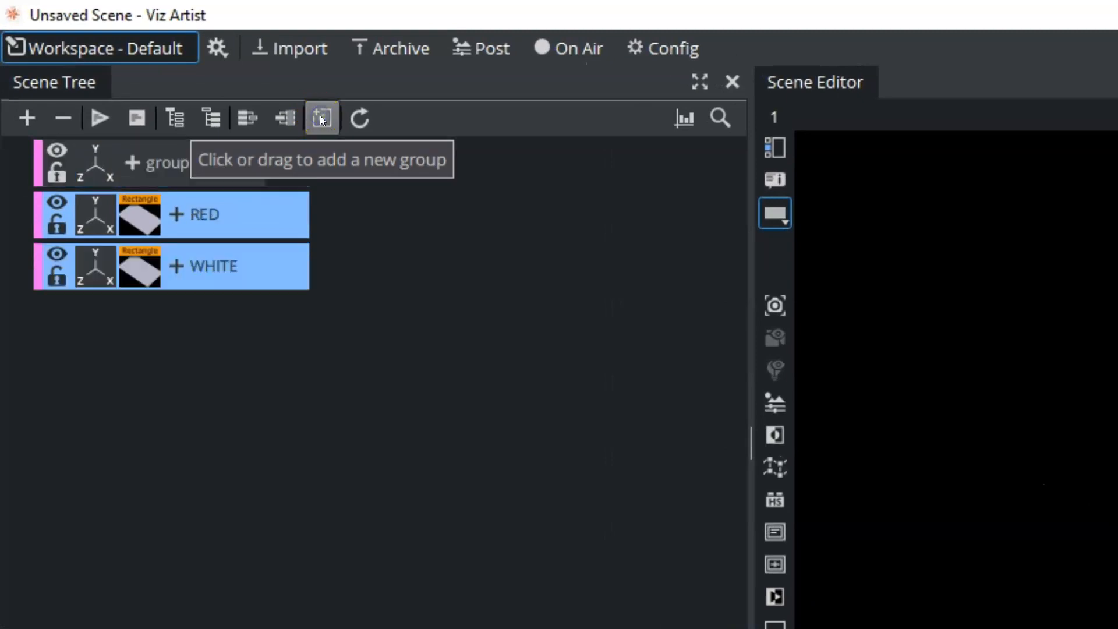
left_click_drag(256, 223, 305, 169)
double_click(185, 168)
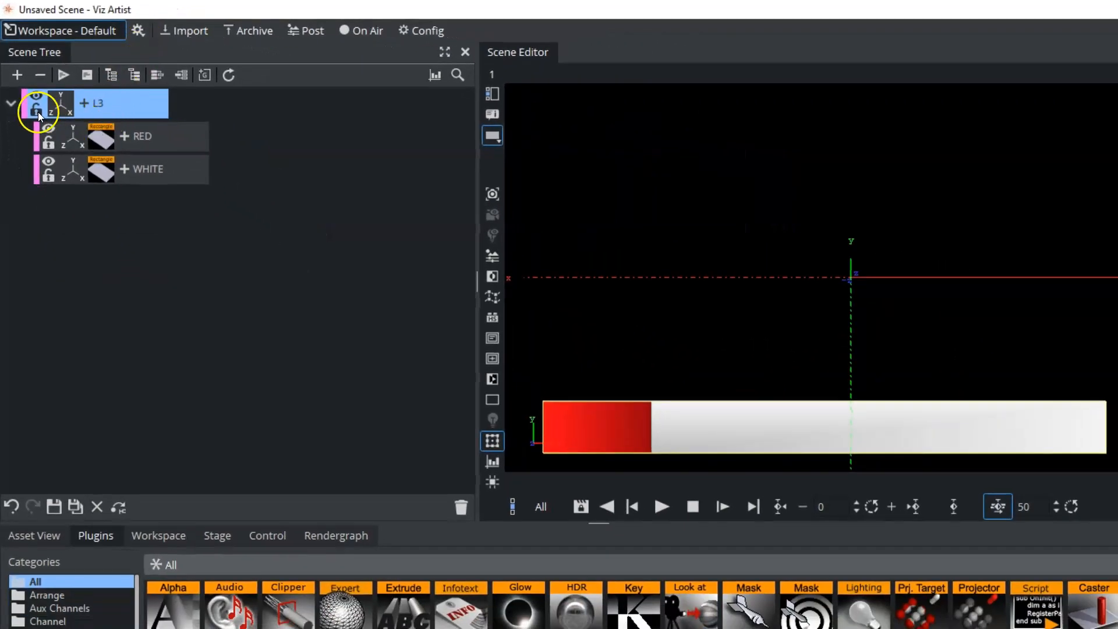
left_click(10, 103)
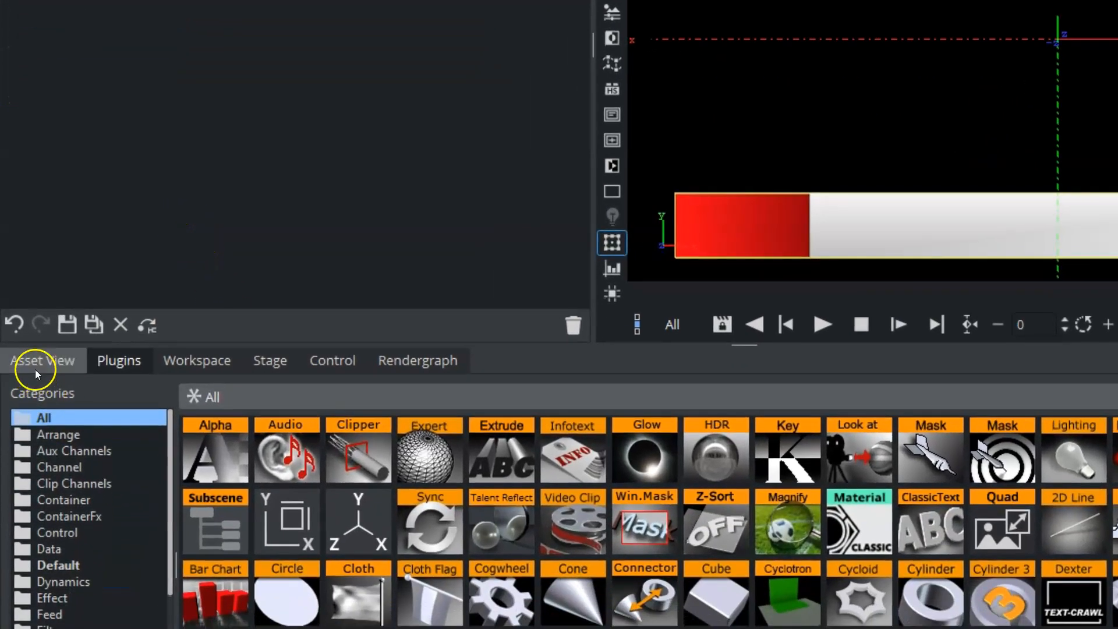
- Add the logo_003 image from PL3's L3_Photshop_Import1 folder to the L3 group and expand the group
left_click(36, 362)
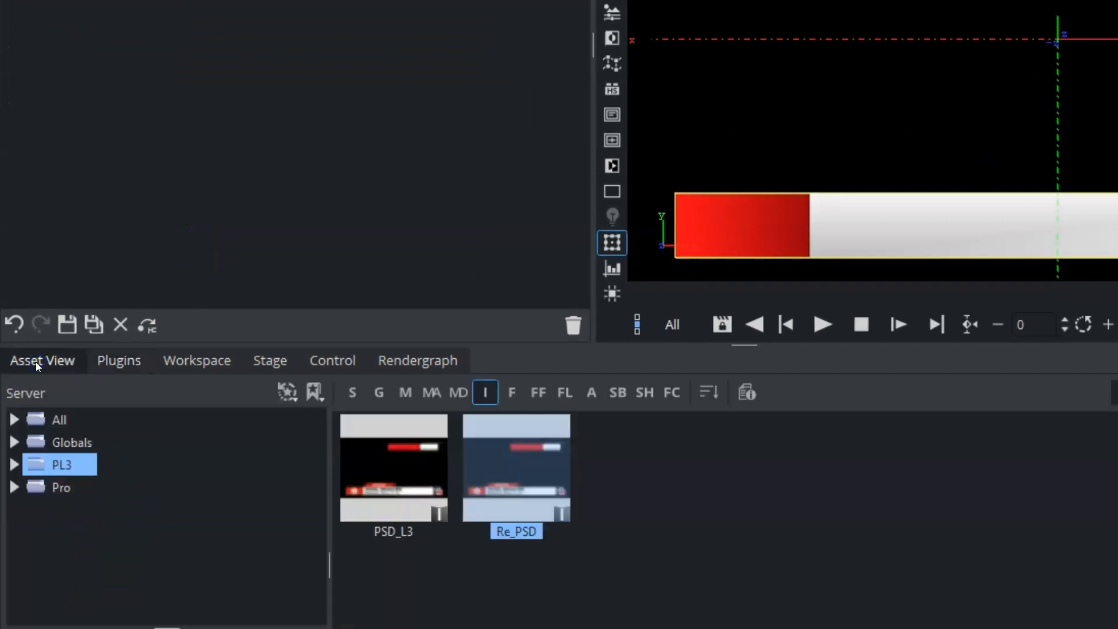
left_click(18, 464)
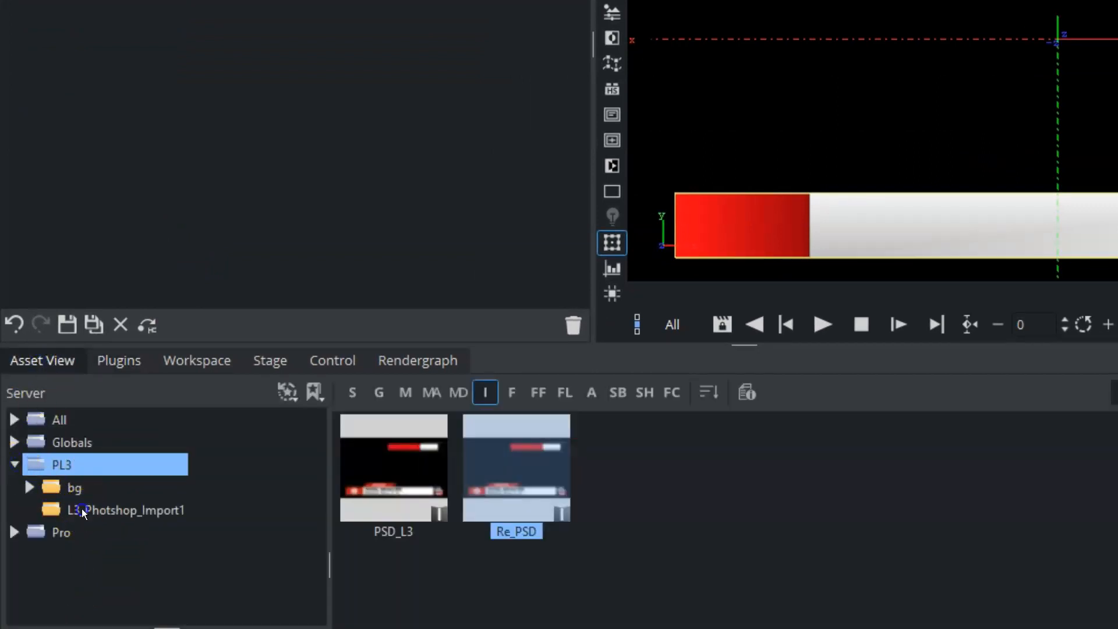
left_click(82, 508)
left_click_drag(777, 512, 162, 0)
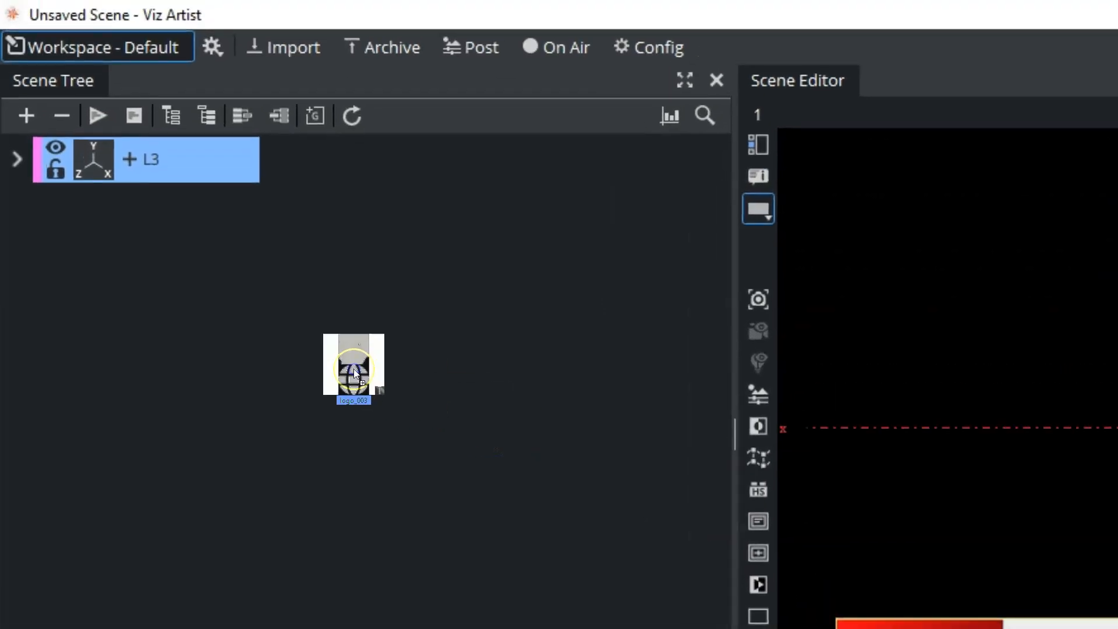
mouse_move(199, 318)
left_mouse_down()
mouse_move(189, 301)
mouse_move(253, 319)
mouse_move(276, 306)
mouse_move(298, 173)
left_mouse_up()
left_click(8, 160)
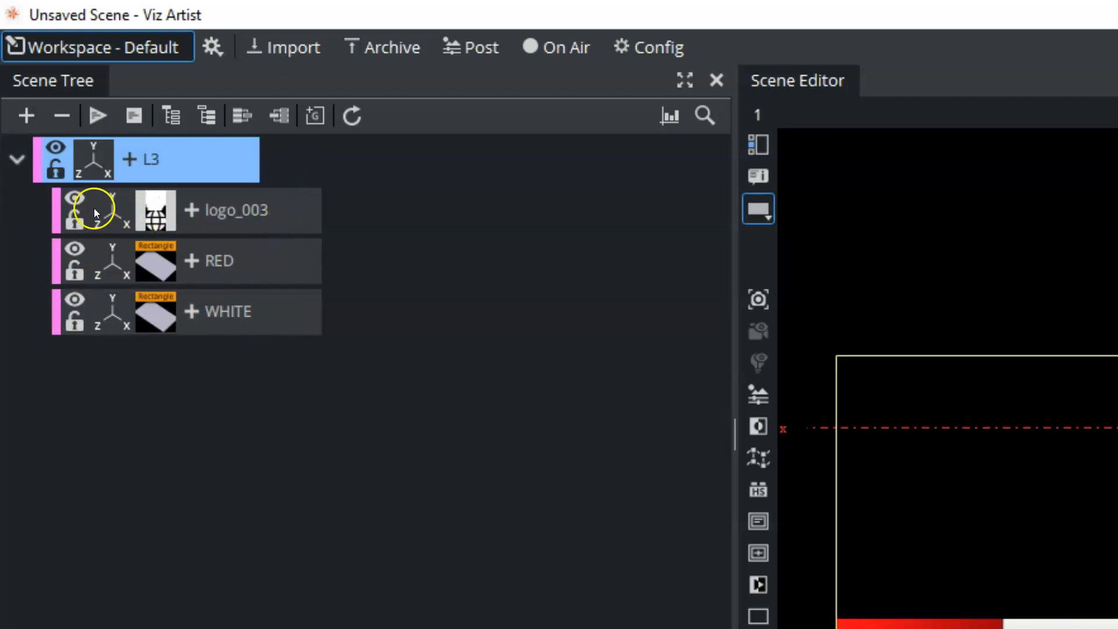
- Place logo_003 centered on the RED rectangle at Y -160.0 and Z 1.0, scaled to 0.49
left_click(111, 210)
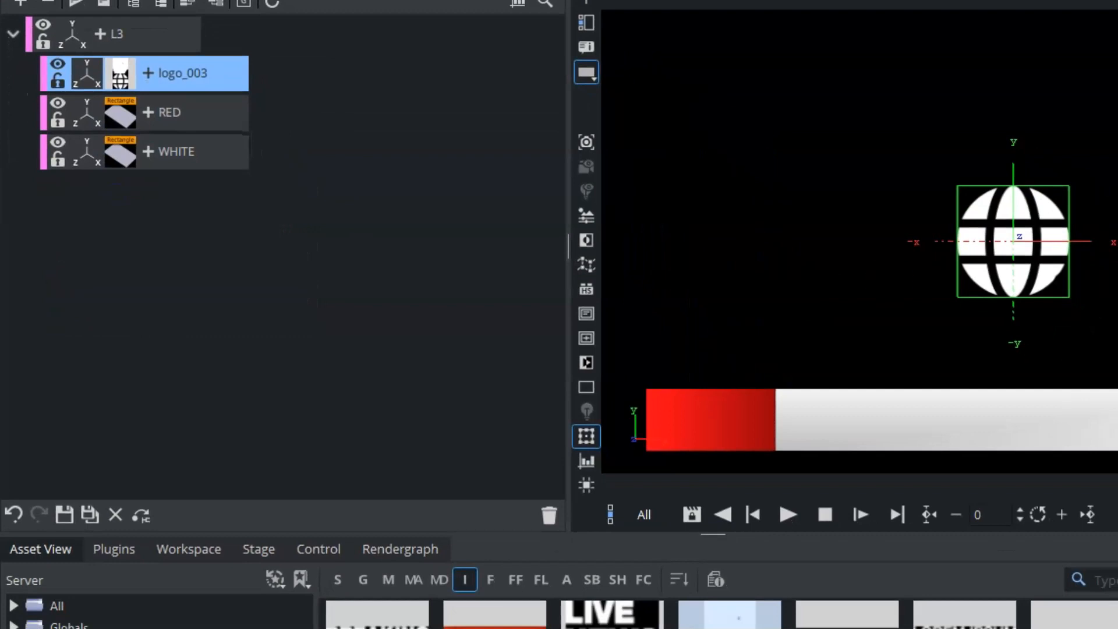
left_click_drag(1013, 242, 701, 420)
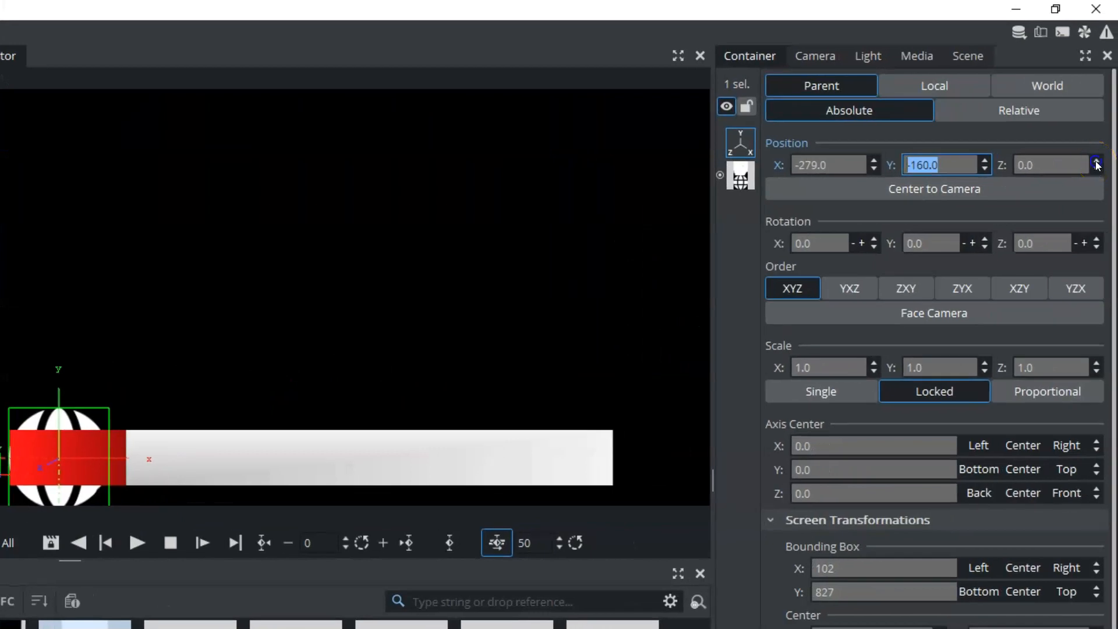
left_click(1097, 162)
left_click(351, 447)
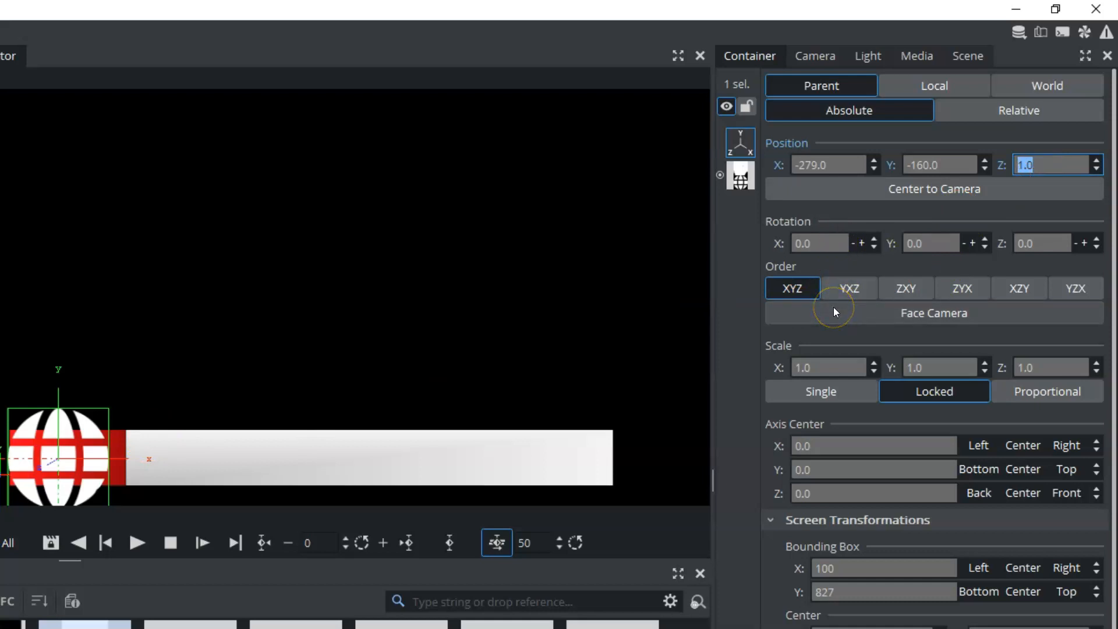
left_click_drag(824, 367, 781, 365)
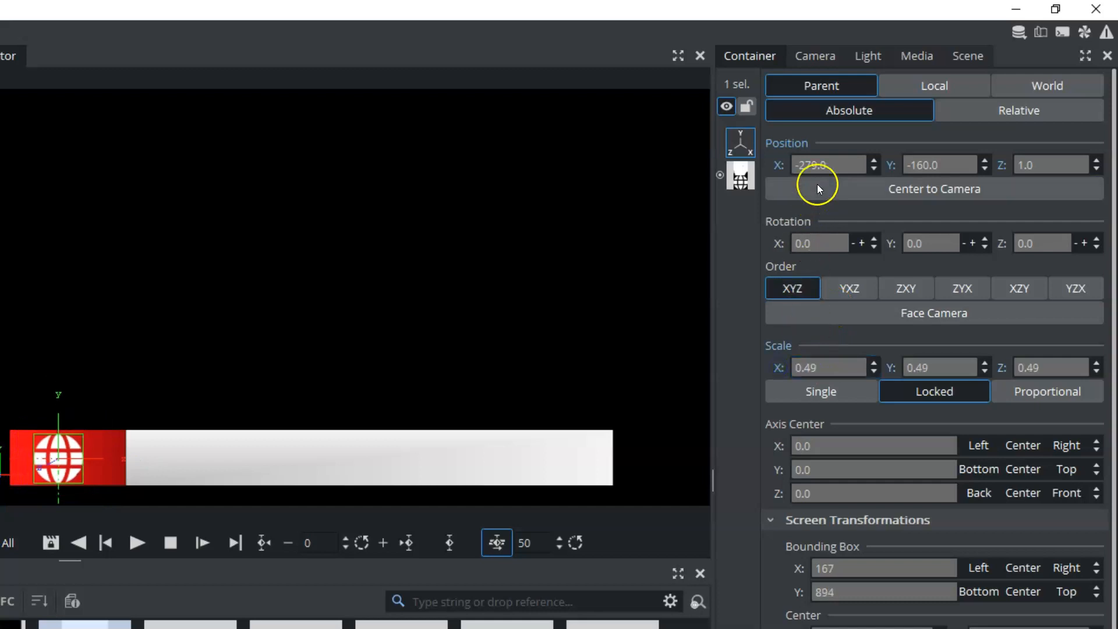
left_click_drag(814, 165, 823, 170)
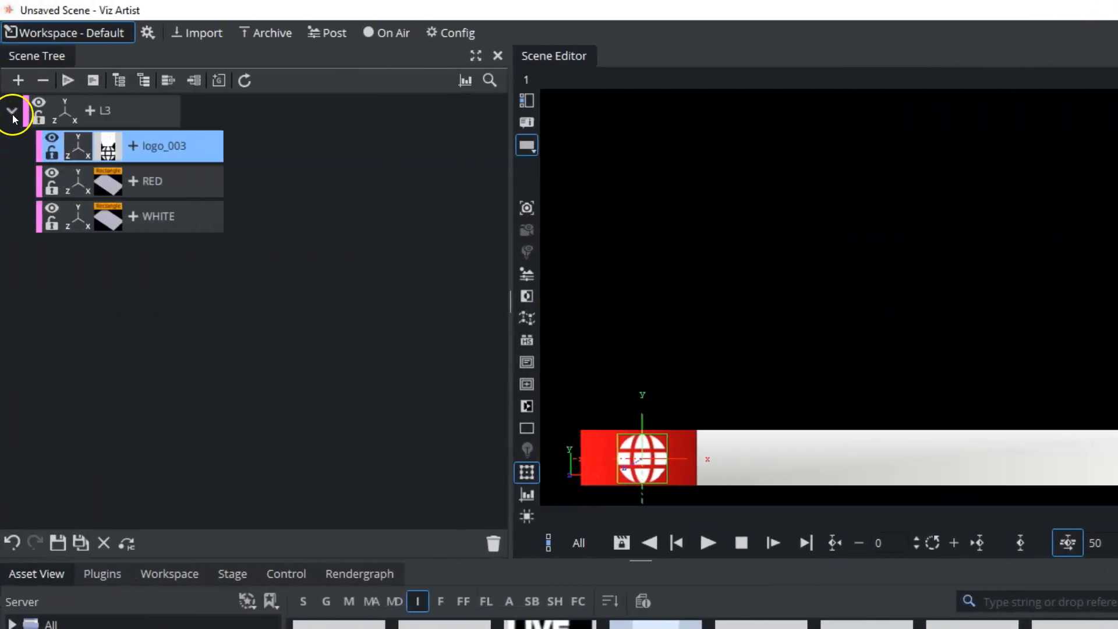
- Collapse the L3 group and add a new group named TEXT below it
left_click(12, 112)
left_click_drag(219, 81, 152, 184)
left_click_drag(72, 191, 73, 191)
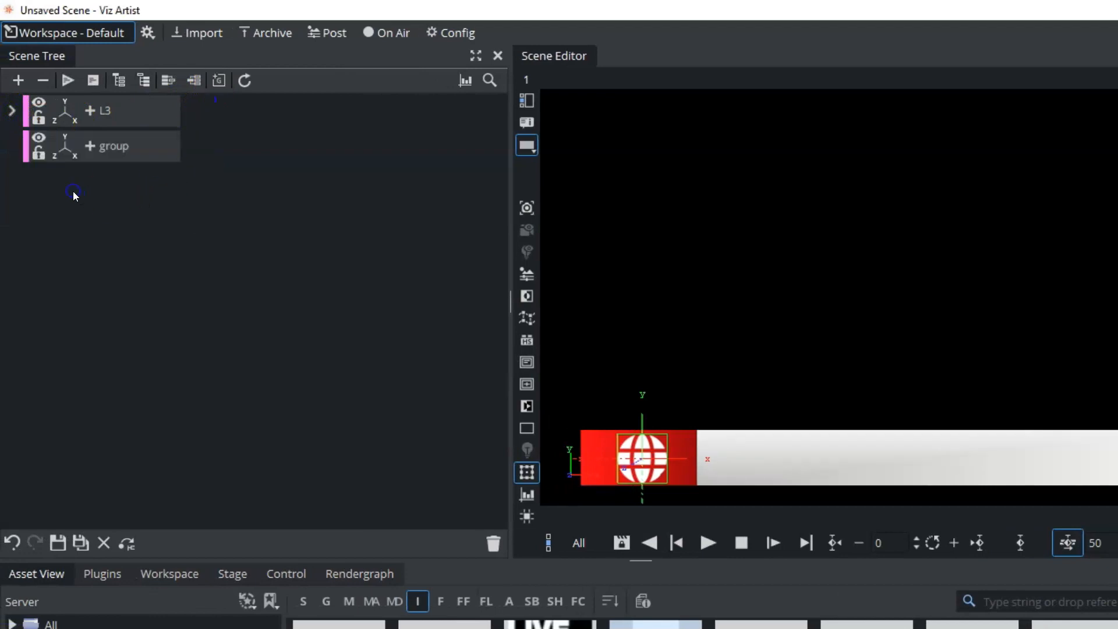
double_click(121, 147)
type("TEXT")
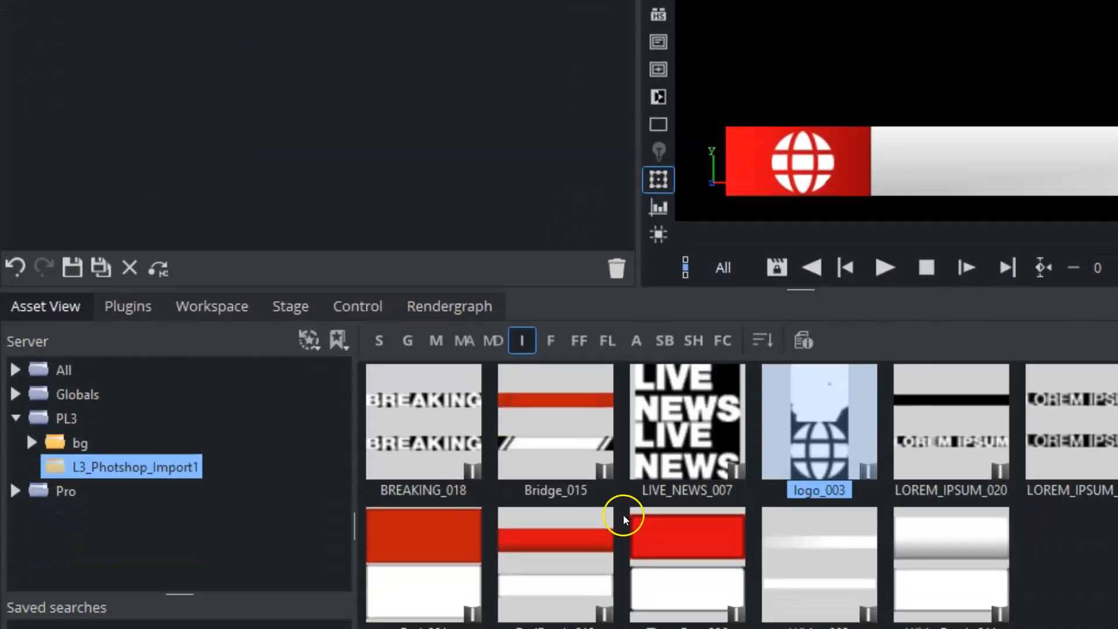
- Display the font assets of the CI-Eras folder under Globals/Fonts
left_click(553, 337)
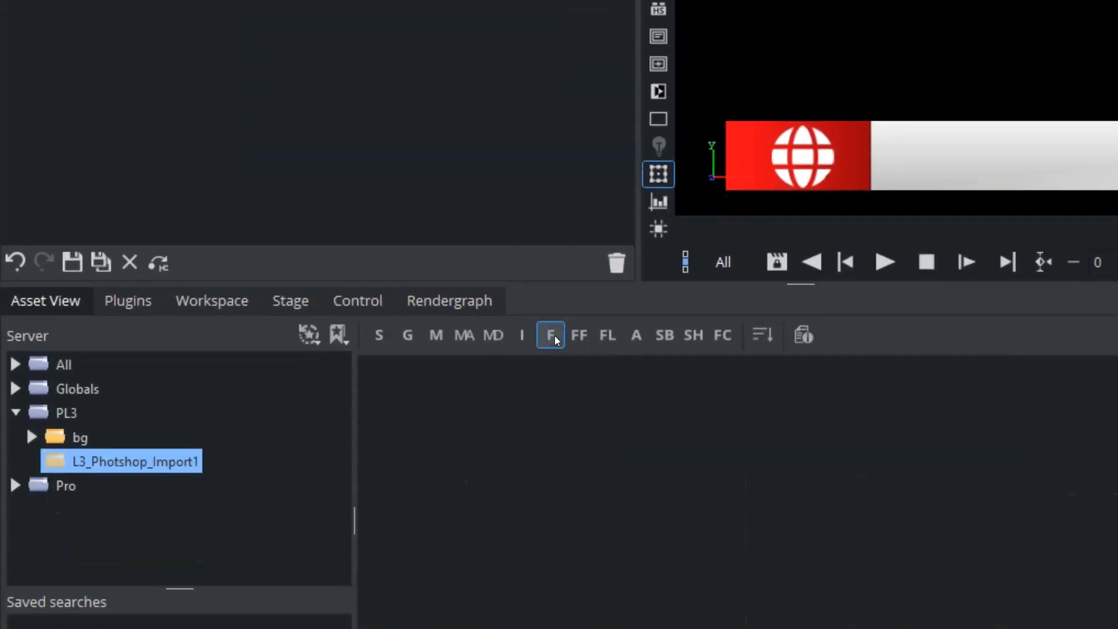
left_click(76, 387)
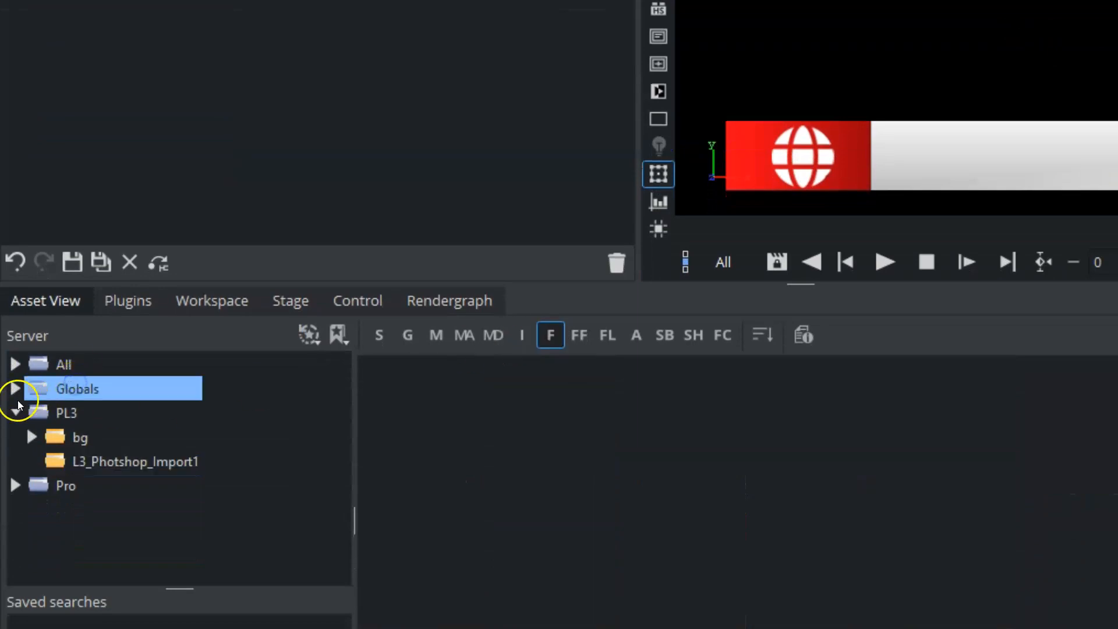
left_click(15, 412)
left_click(16, 389)
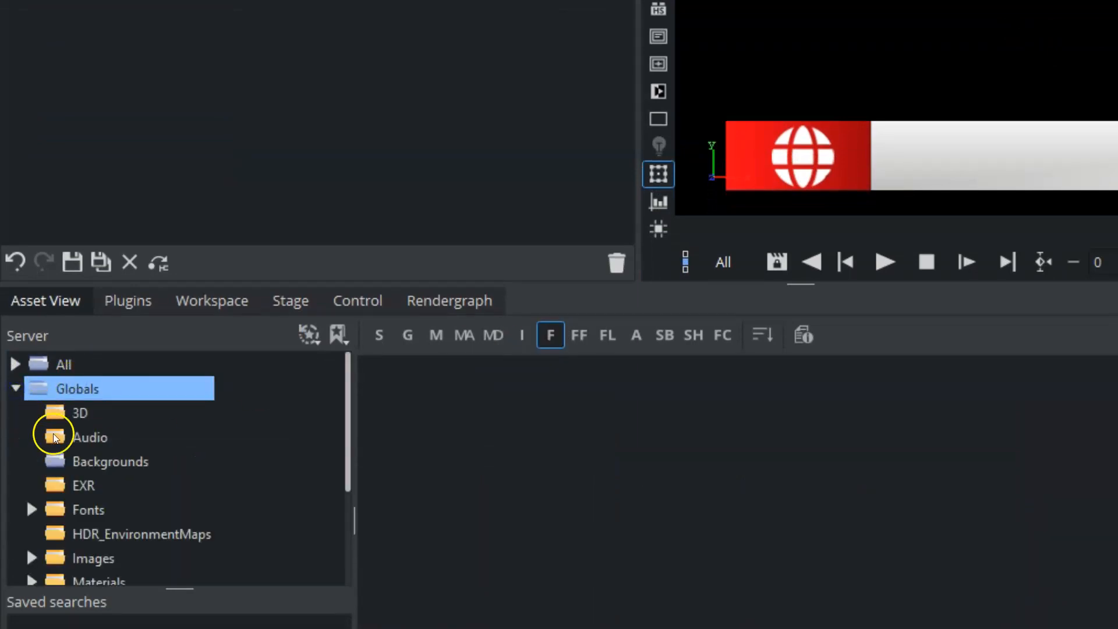
left_click(74, 502)
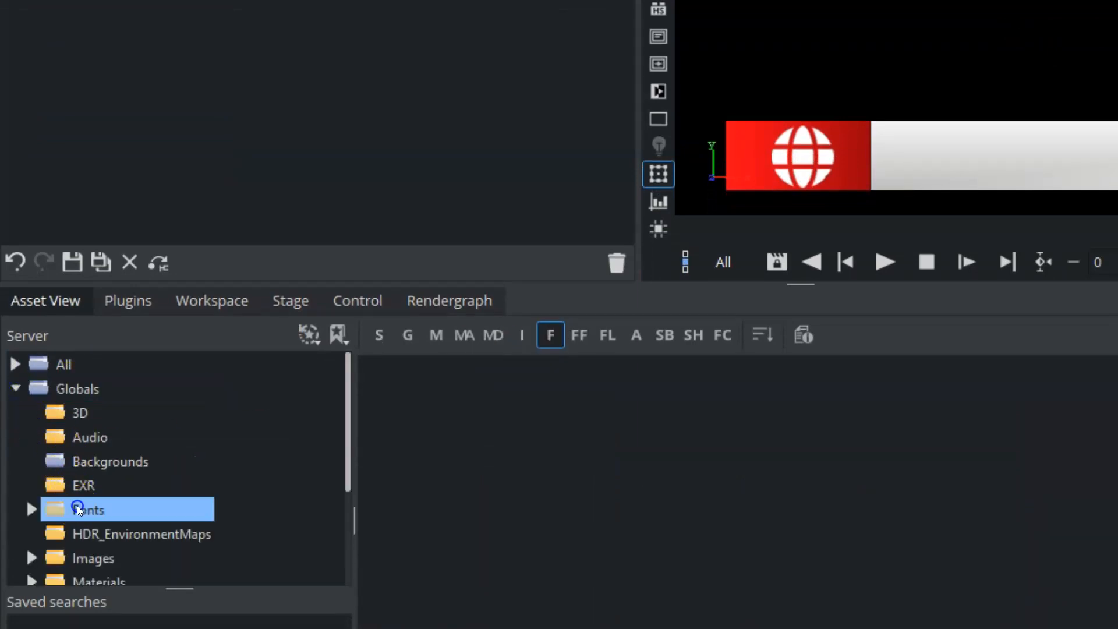
left_click(31, 510)
left_click(100, 528)
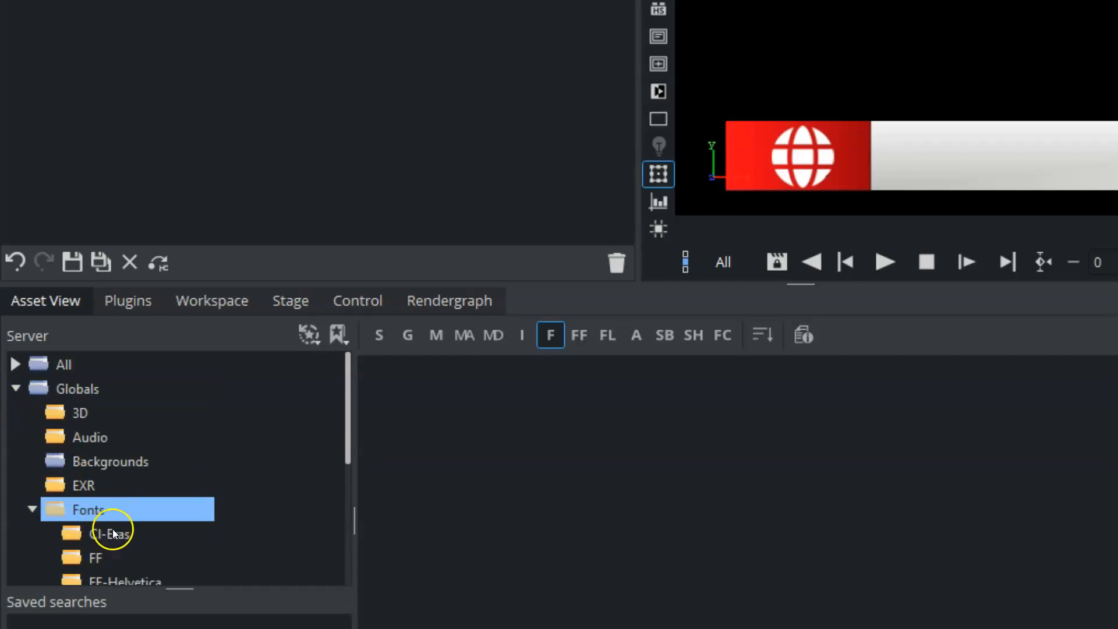
left_click(111, 533)
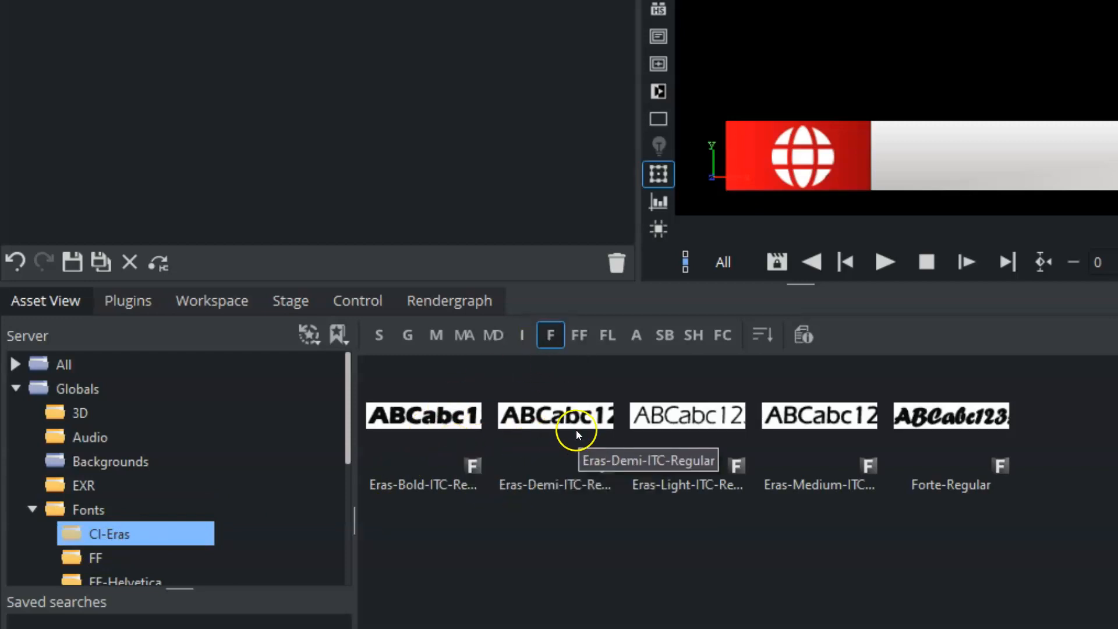
- Add an Eras-Bold-ITC-Regular text to the TEXT group and rename its container MAIN
left_click_drag(411, 430, 299, 116)
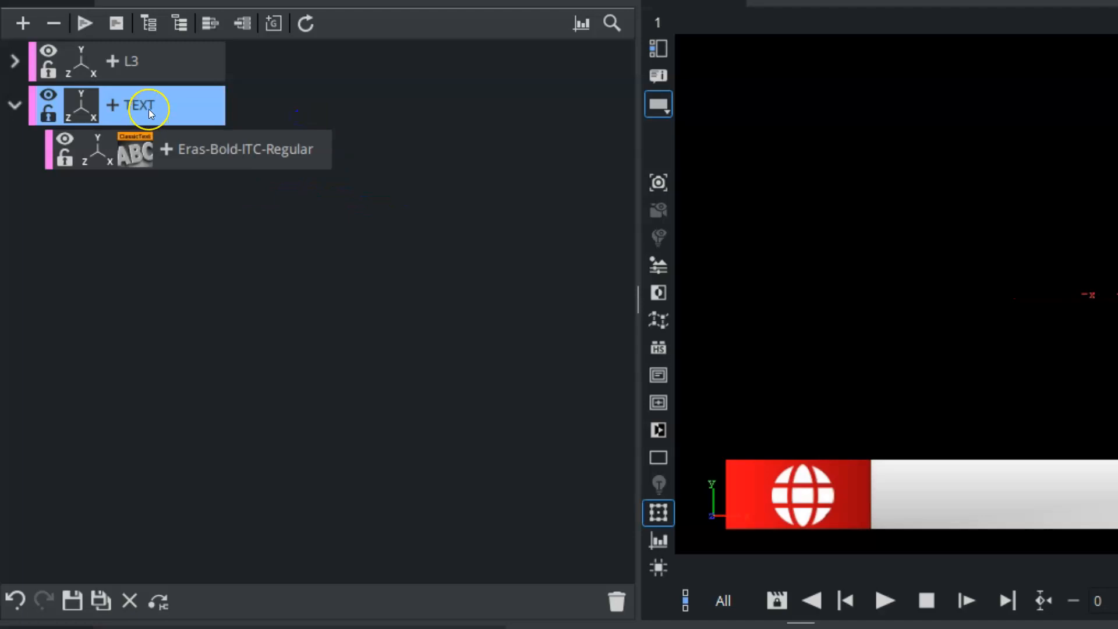
double_click(201, 149)
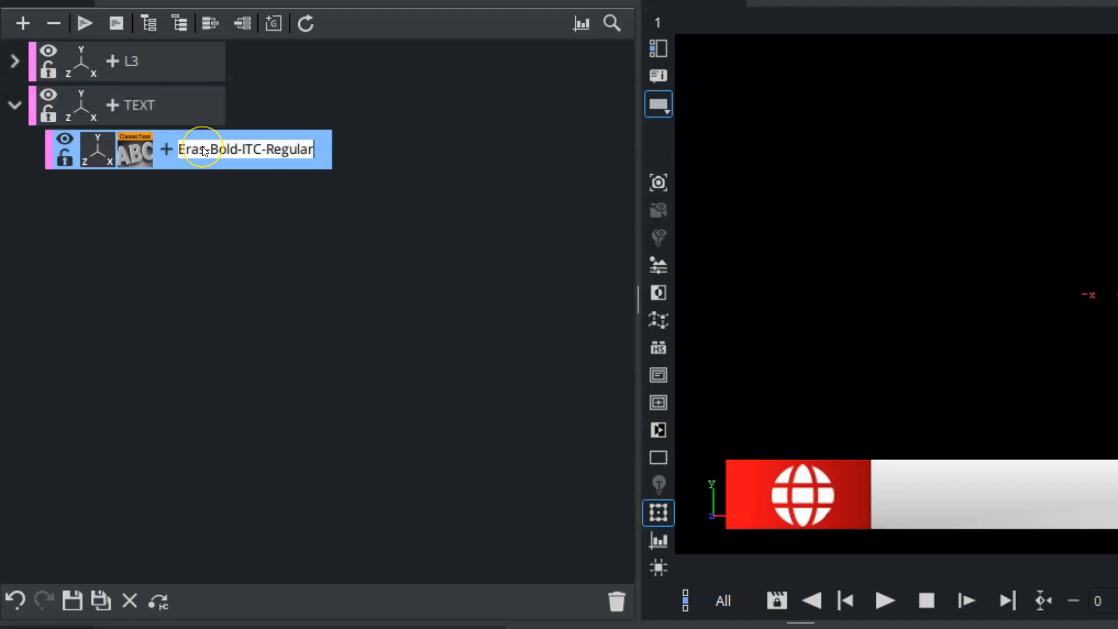
type("MAIN")
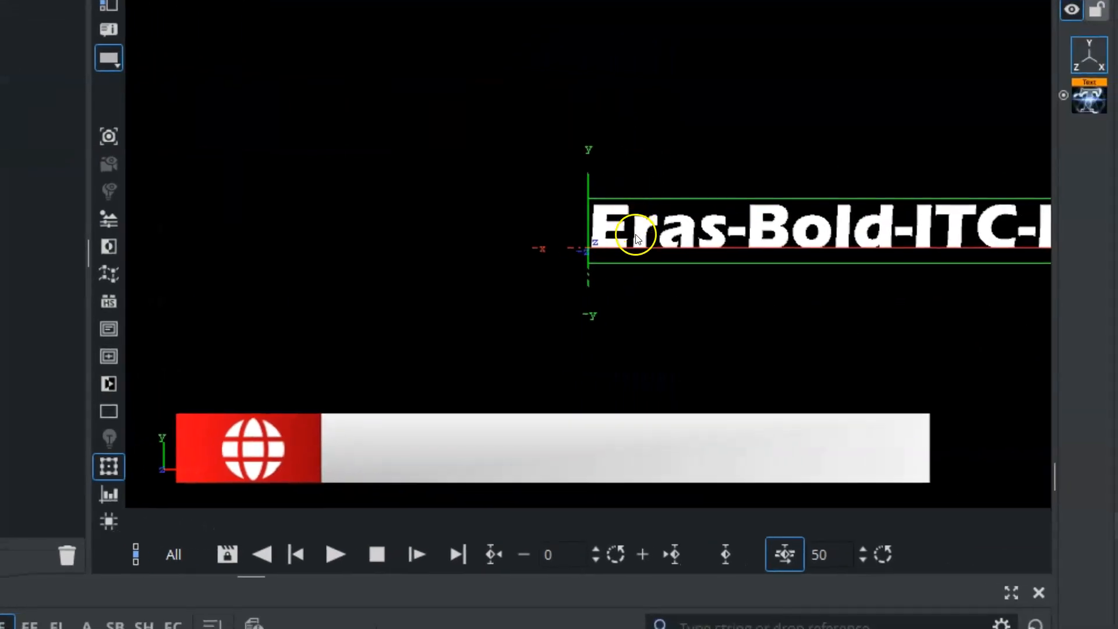
- Move the MAIN text to X about -213 on the WHITE rectangle, scale it to 0.43, and raise it toward the bar's upper half
left_click_drag(636, 236, 370, 452)
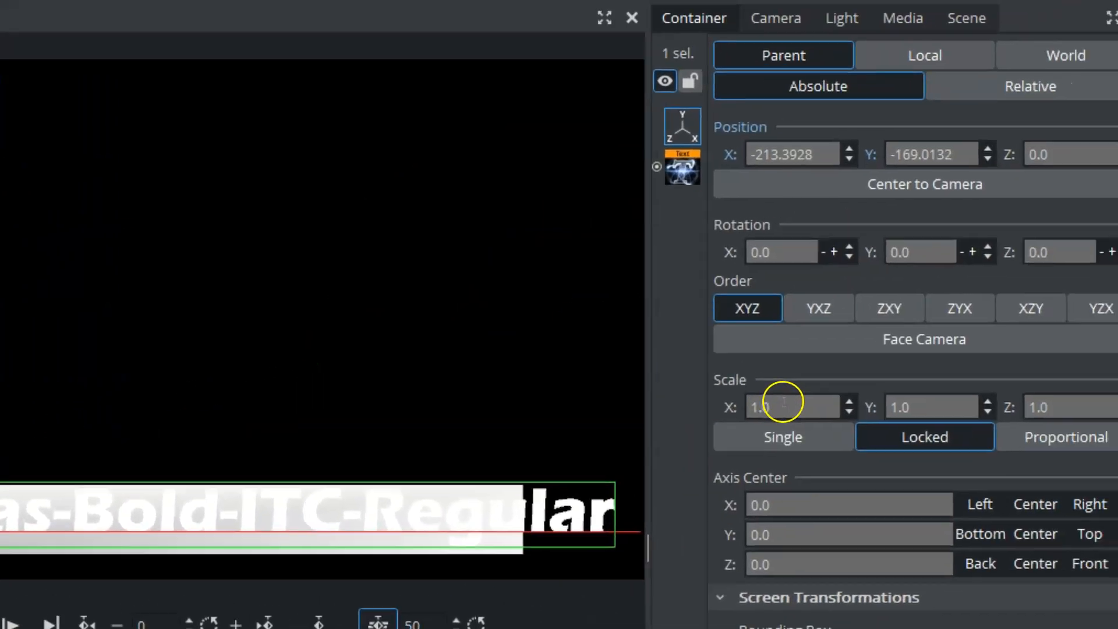
left_click_drag(742, 410, 681, 424)
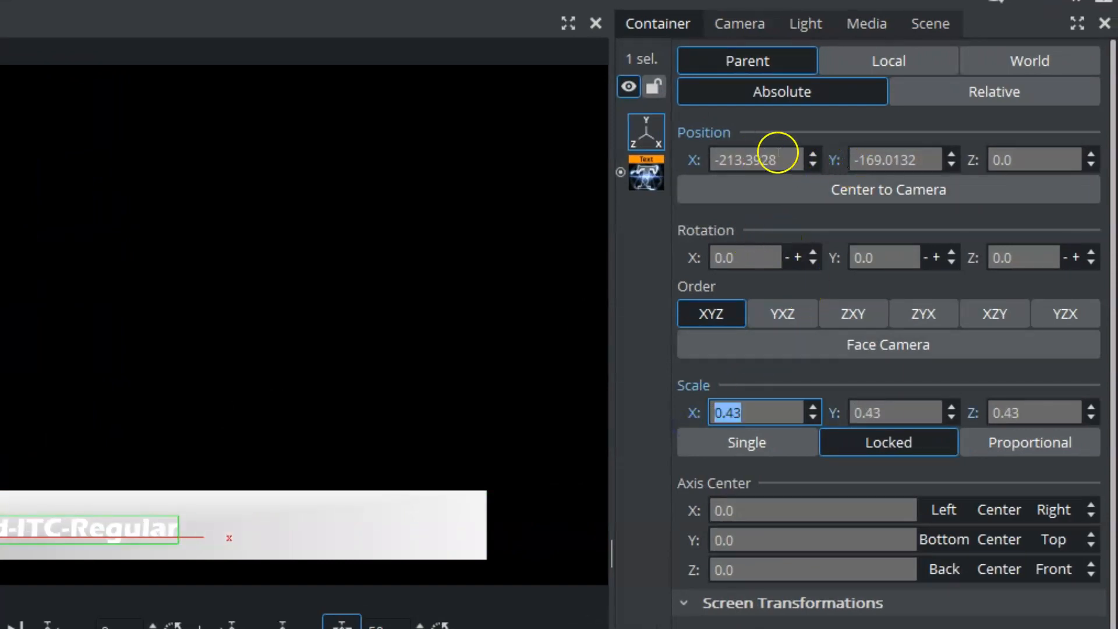
left_click_drag(854, 160, 884, 161)
key("Return")
- Turn on colouring for the MAIN text and set its colour to black
left_click(646, 173)
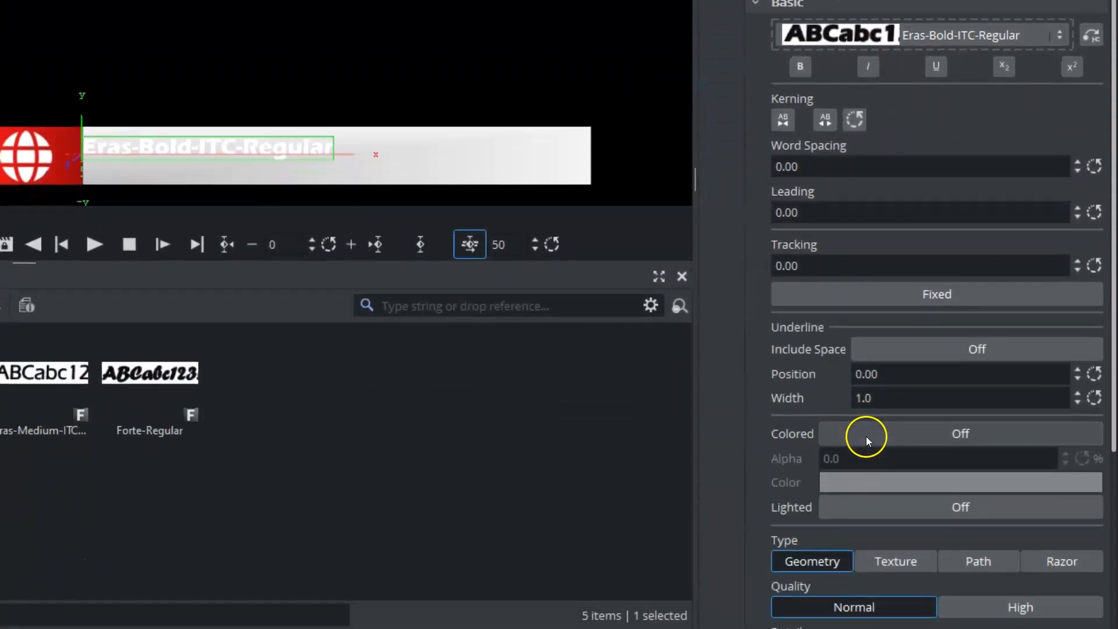
left_click(867, 434)
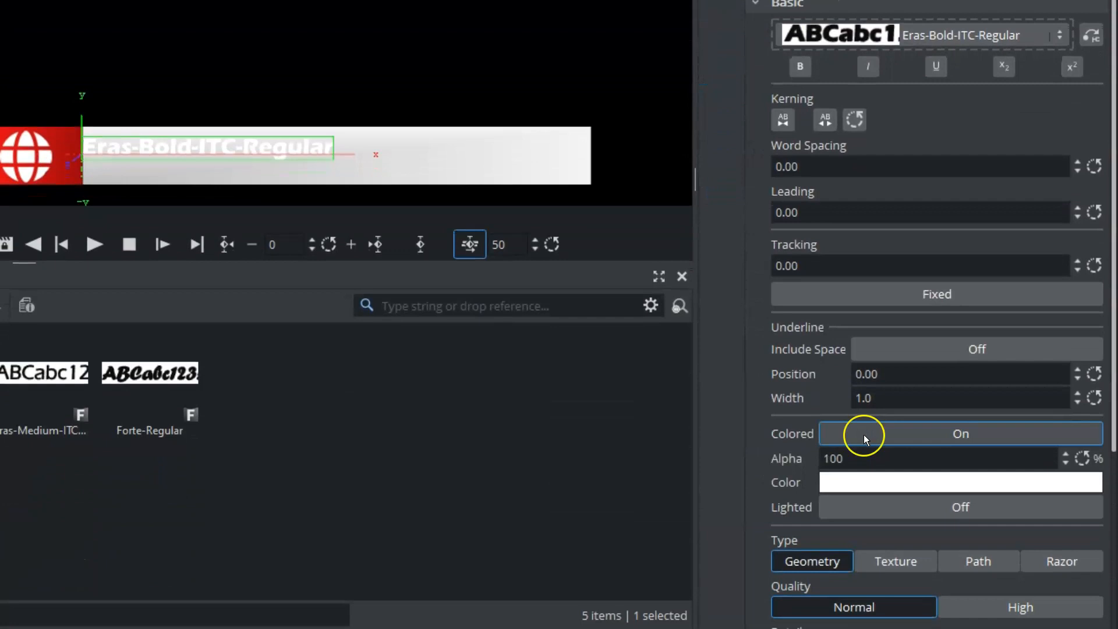
left_click(885, 486)
left_click(875, 297)
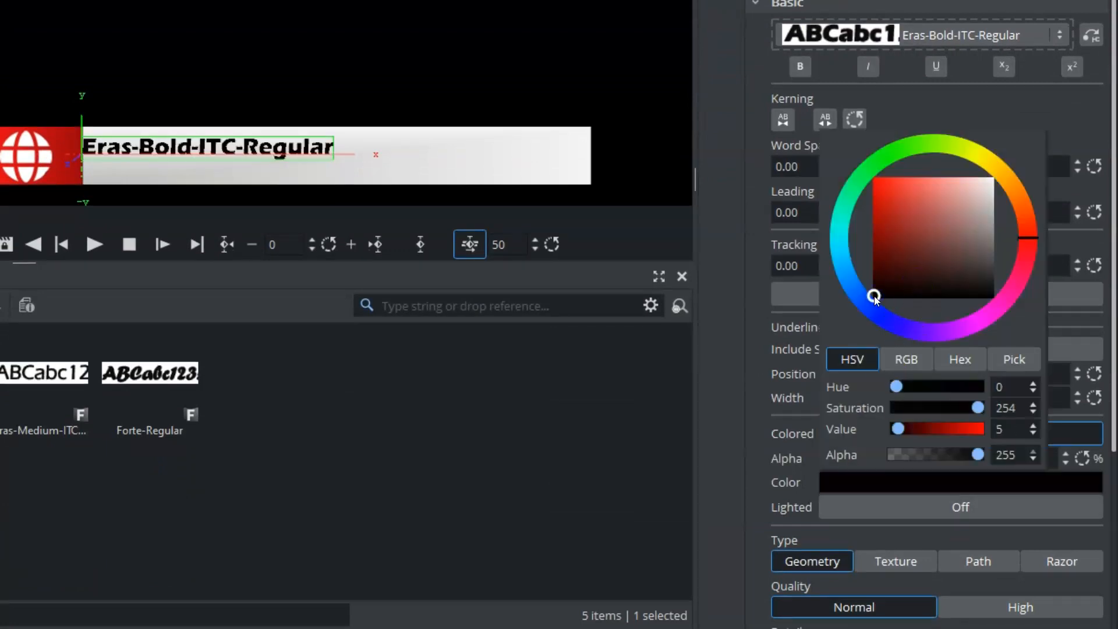
left_click(858, 504)
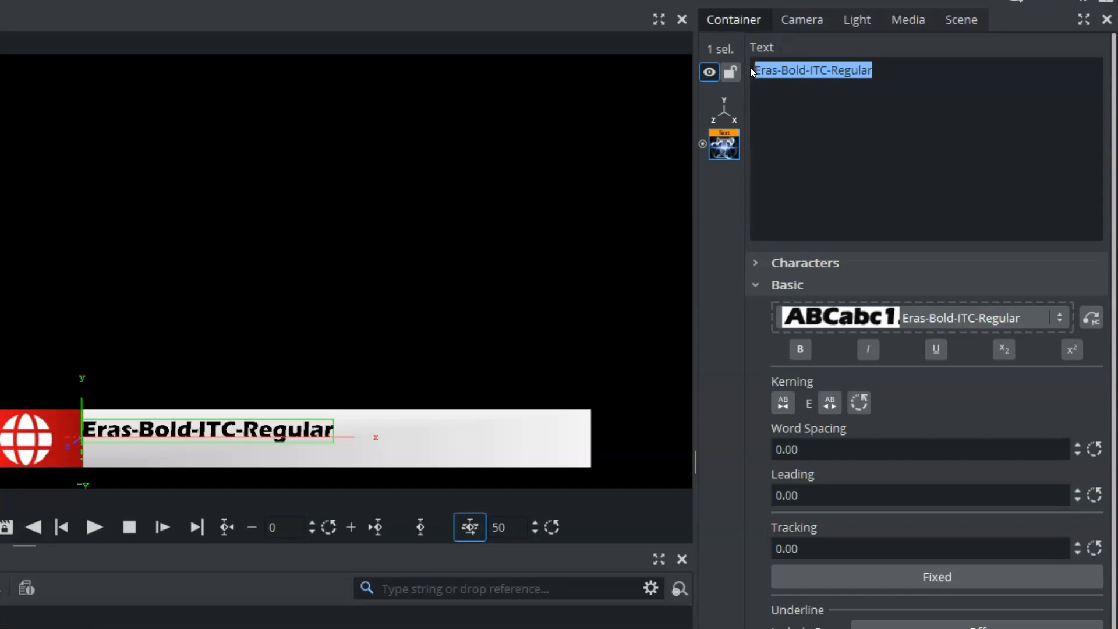
- Replace the MAIN text's content with "HEADLINE GOES HERE"
type("h")
key("BackSpace")
type("hea")
key("BackSpace")
key("BackSpace")
key("BackSpace")
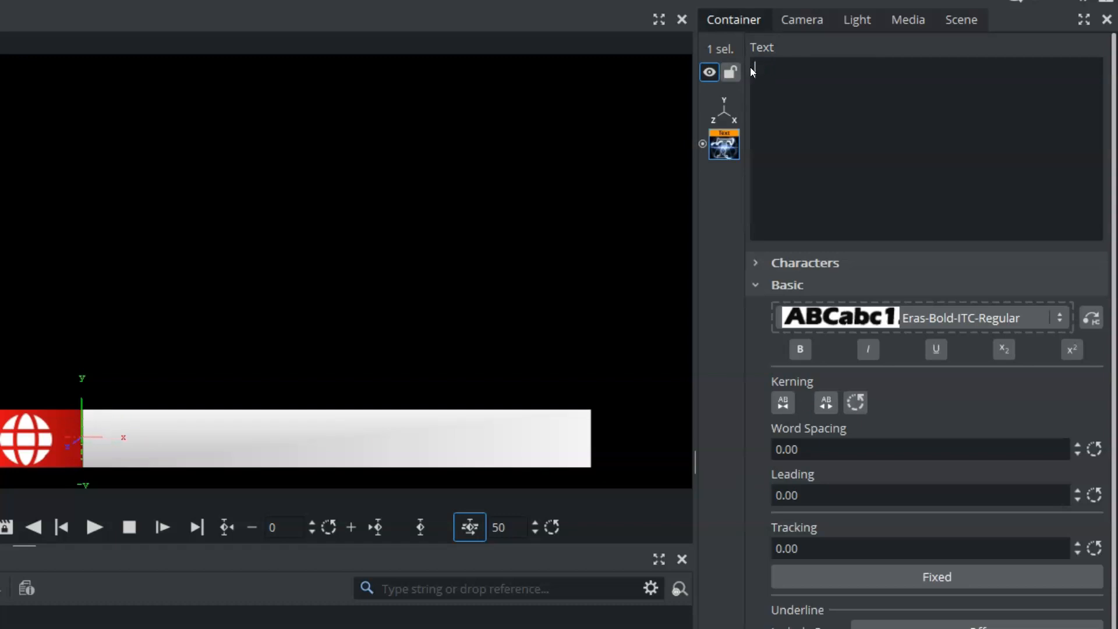
type("HEA")
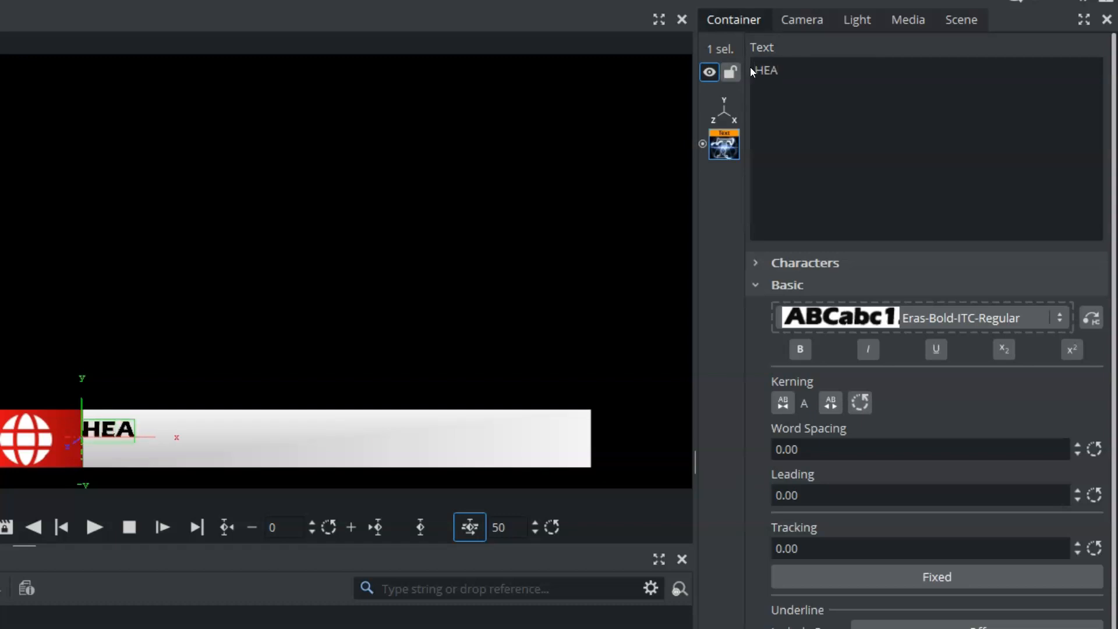
type("DLINE GOES HERE")
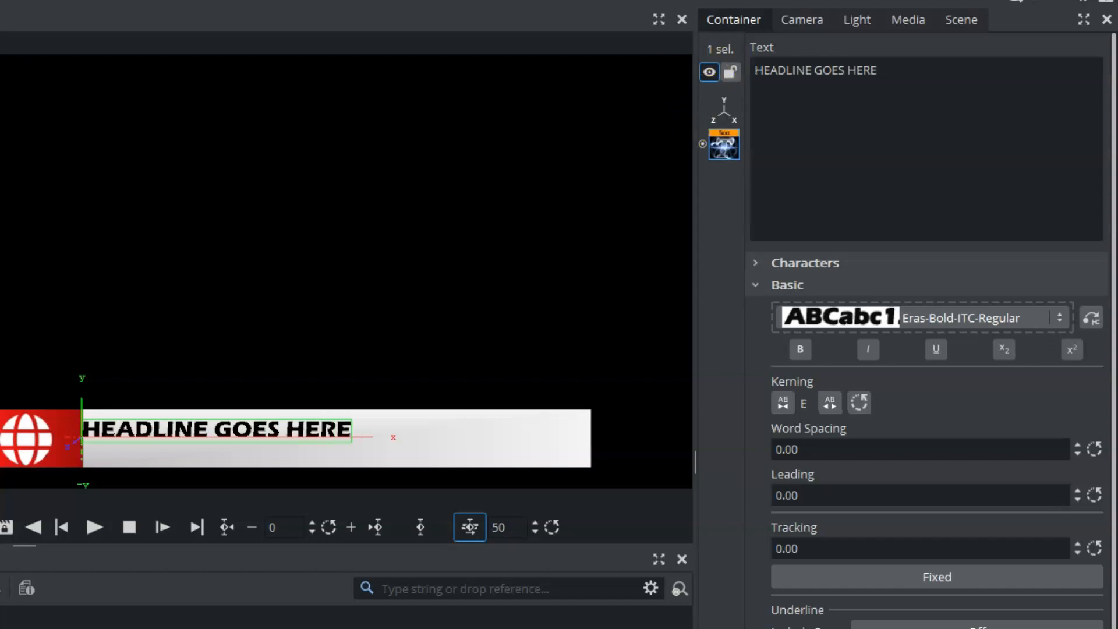
- Enlarge the MAIN text to a scale of 0.51 and shift it slightly in X and Y within the white bar
left_click(724, 111)
mouse_move(804, 351)
left_mouse_down()
mouse_move(794, 345)
mouse_move(809, 345)
left_mouse_up()
left_click_drag(798, 134, 806, 134)
left_click_drag(911, 134, 912, 134)
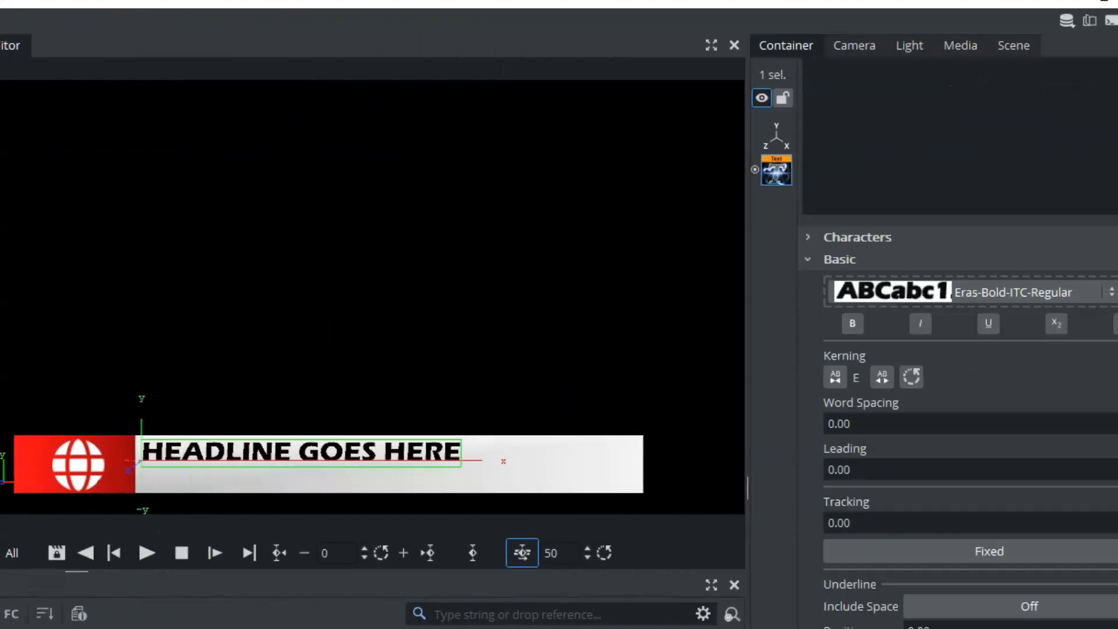
- Activate the text box for the MAIN text and set its wrapping to Any
scroll(932, 350, "down", 4)
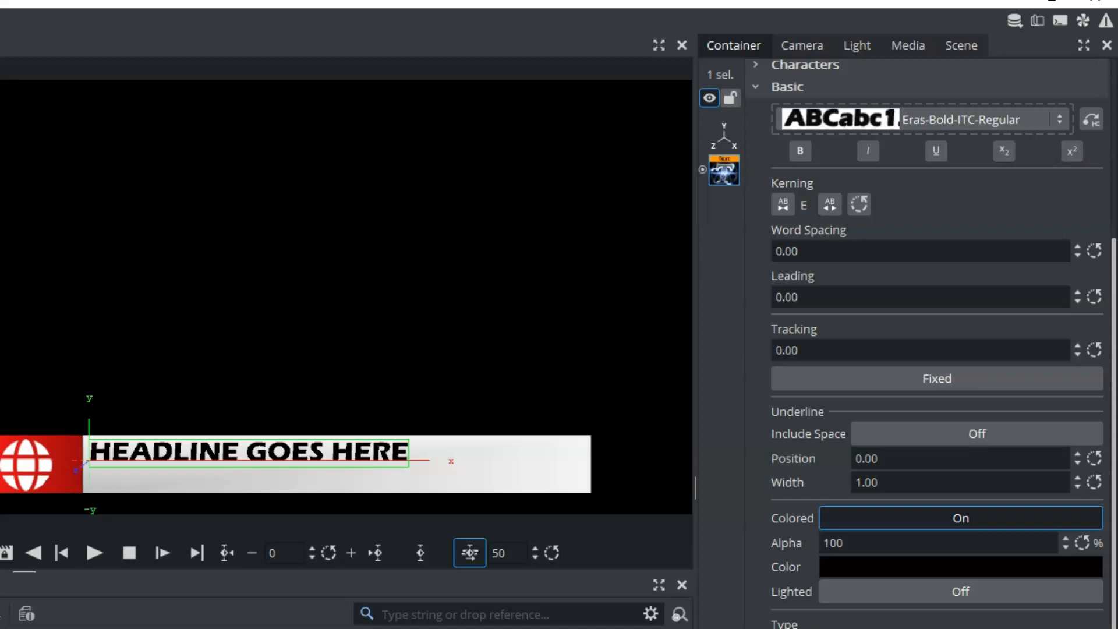
scroll(938, 344, "down", 5)
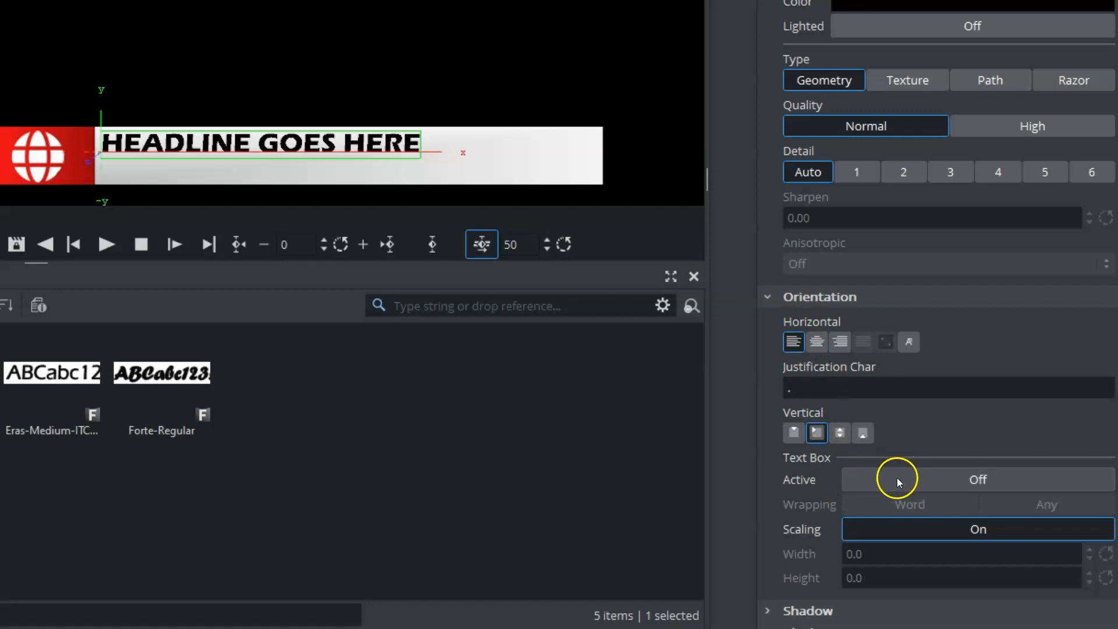
left_click(918, 480)
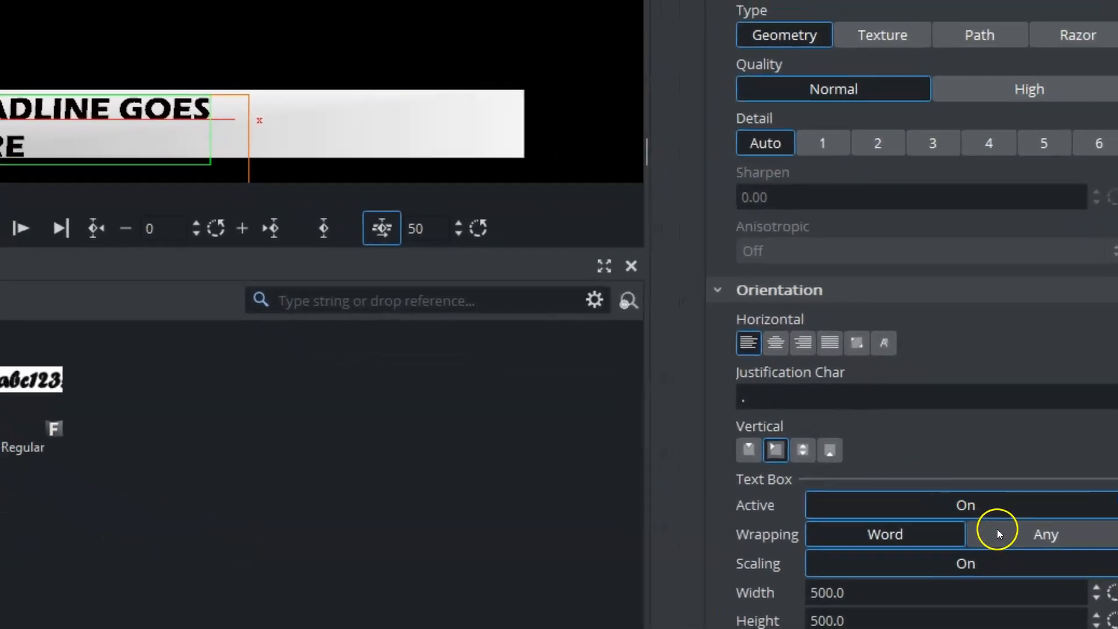
left_click(997, 532)
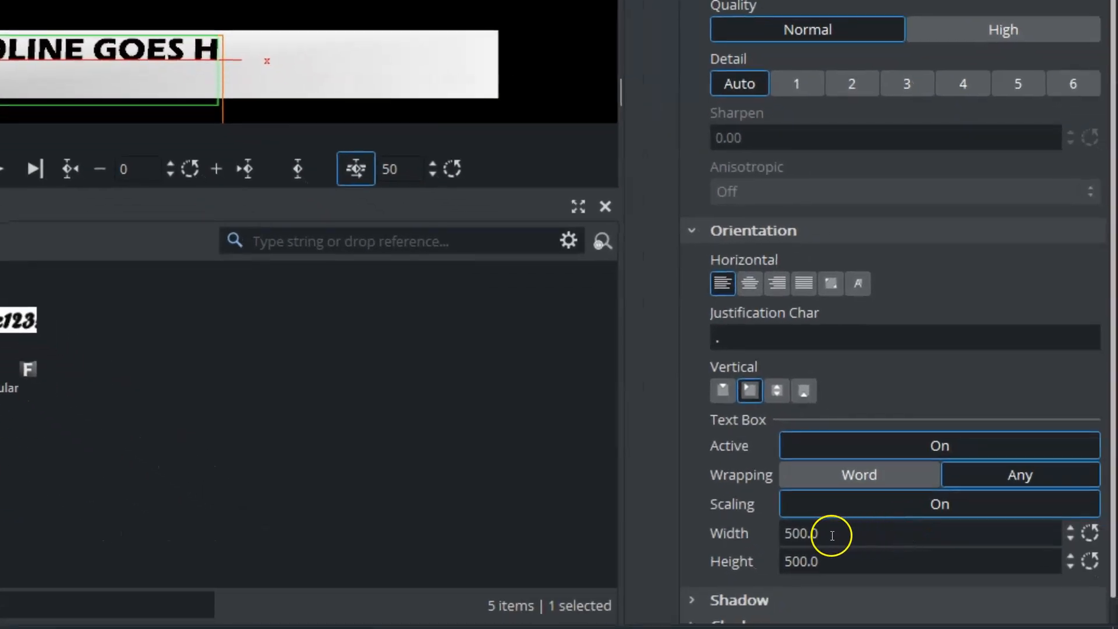
- Set the MAIN text box to a width of 913 and a height of 50
left_click_drag(794, 535, 973, 537)
left_click(828, 534)
left_click_drag(828, 534, 917, 522)
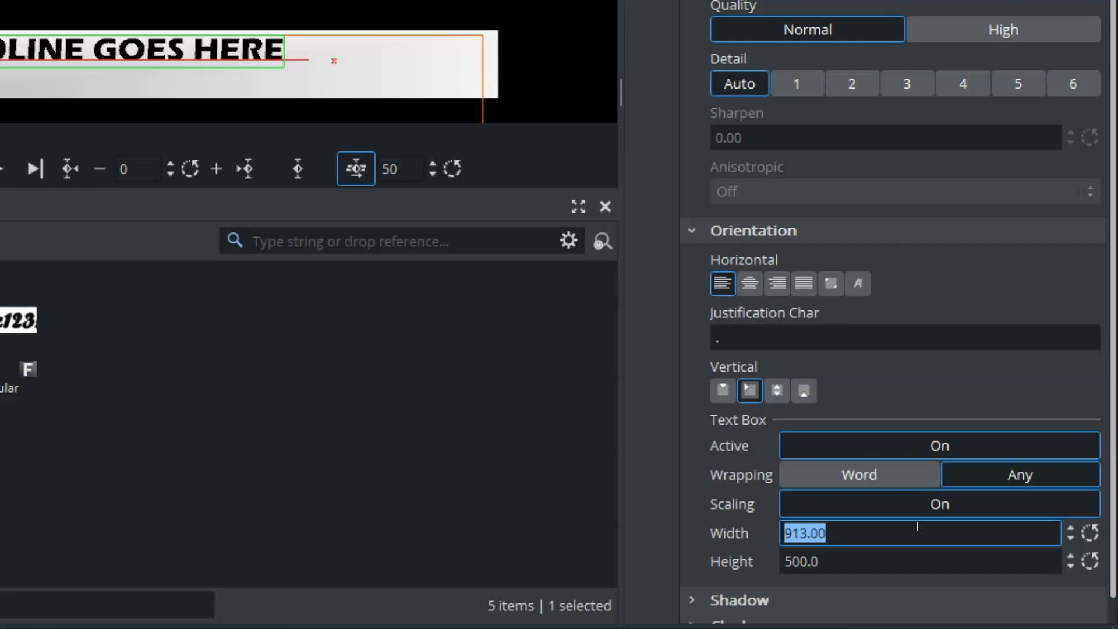
left_click_drag(879, 559, 392, 547)
- Append filler "XXXXX XX XX" to the headline to test the text box limits
left_click_drag(1112, 350, 1112, 0)
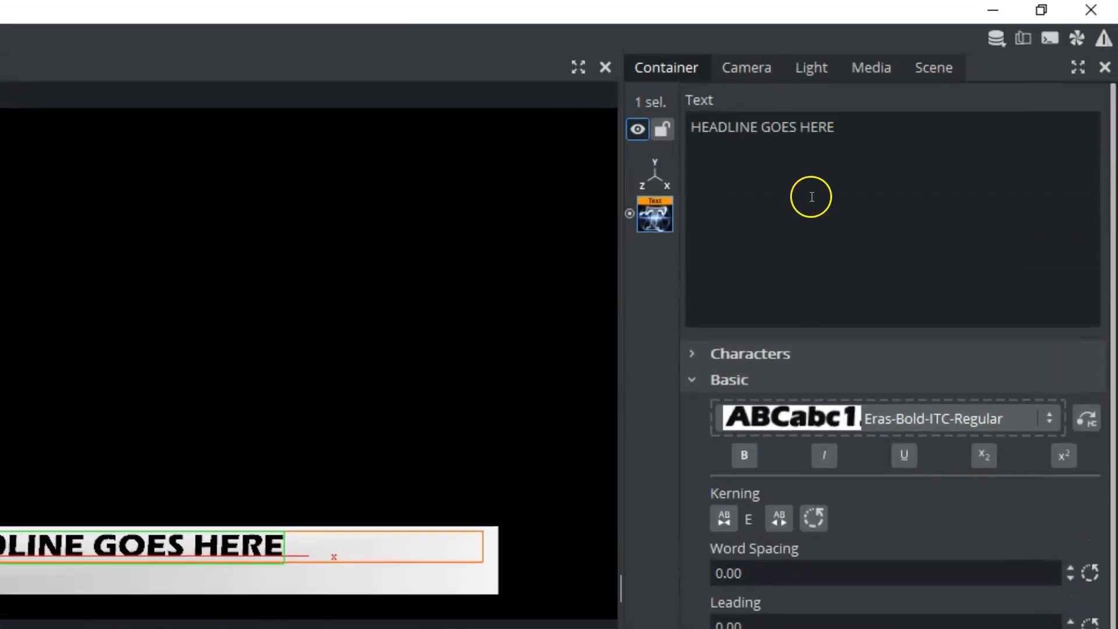
left_click(859, 123)
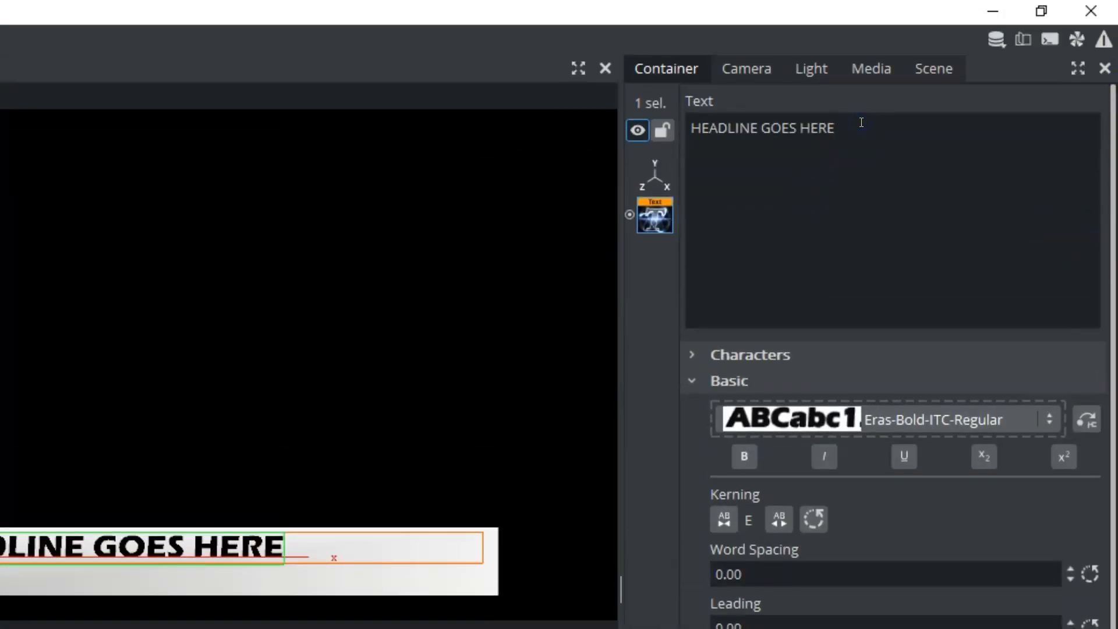
type("XXXX")
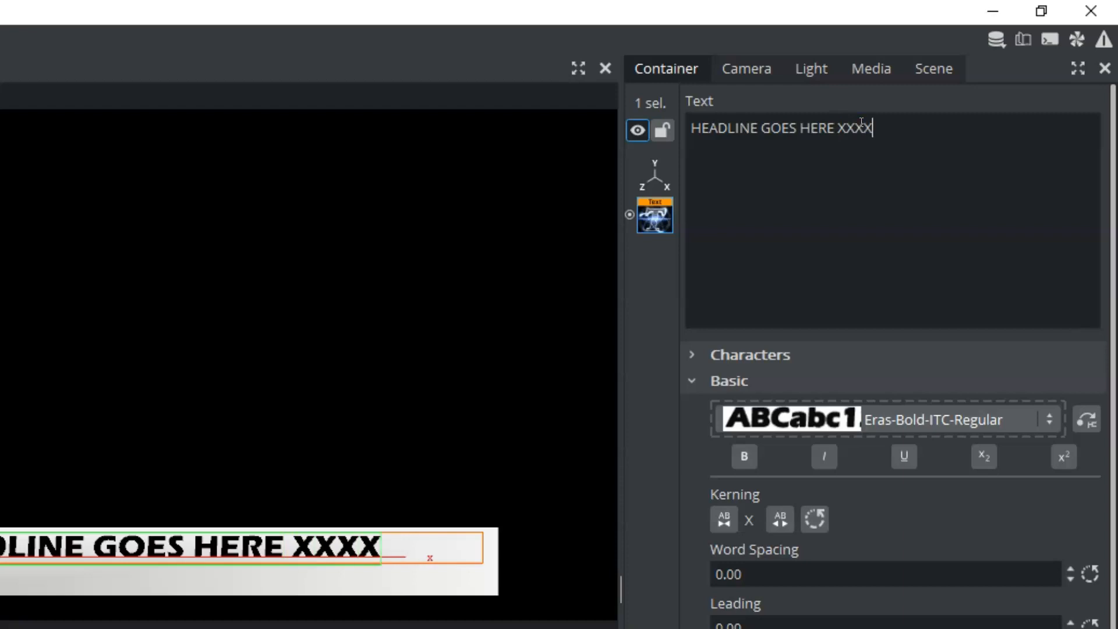
type("X XX XX")
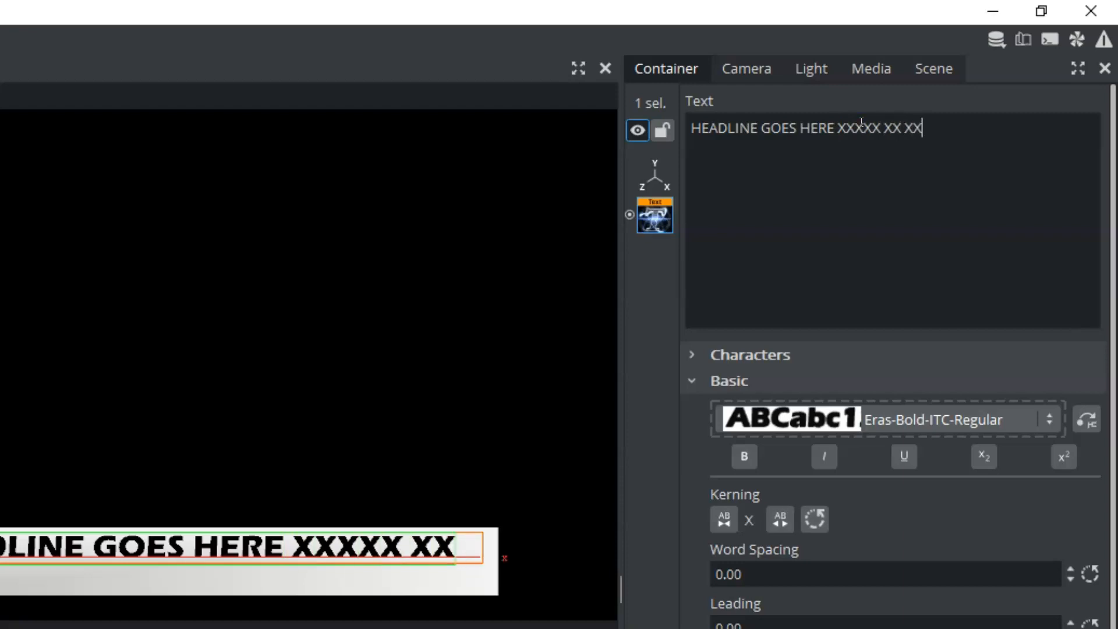
key("BackSpace")
scroll(861, 122, "down", 10)
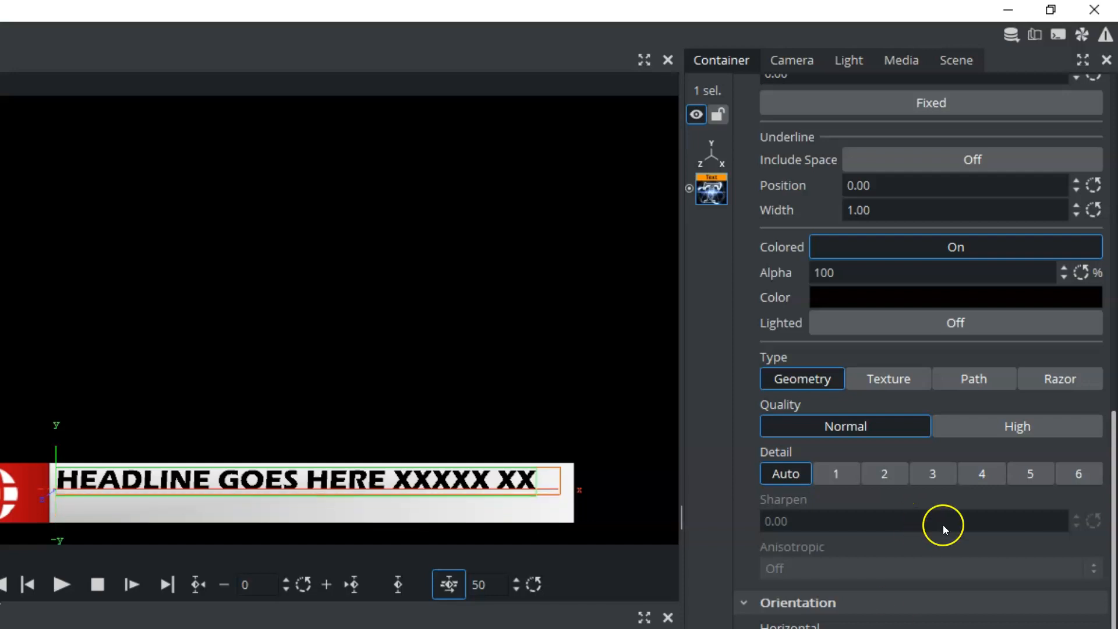
left_click_drag(1113, 588, 1113, 252)
- Delete the filler characters after "HEADLINE GOES HERE"
left_click(956, 115)
key("BackSpace")
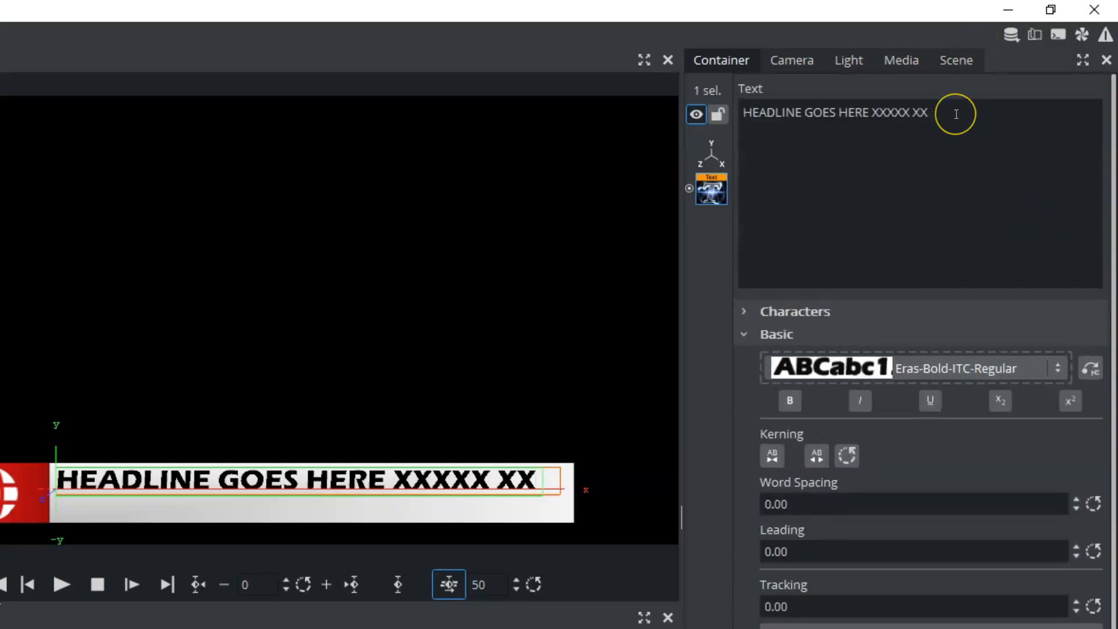
key("BackSpace")
key("BackSpace")
key("BackSpace")
key("BackSpace")
key("BackSpace")
key("BackSpace")
key("BackSpace")
key("BackSpace")
key("BackSpace")
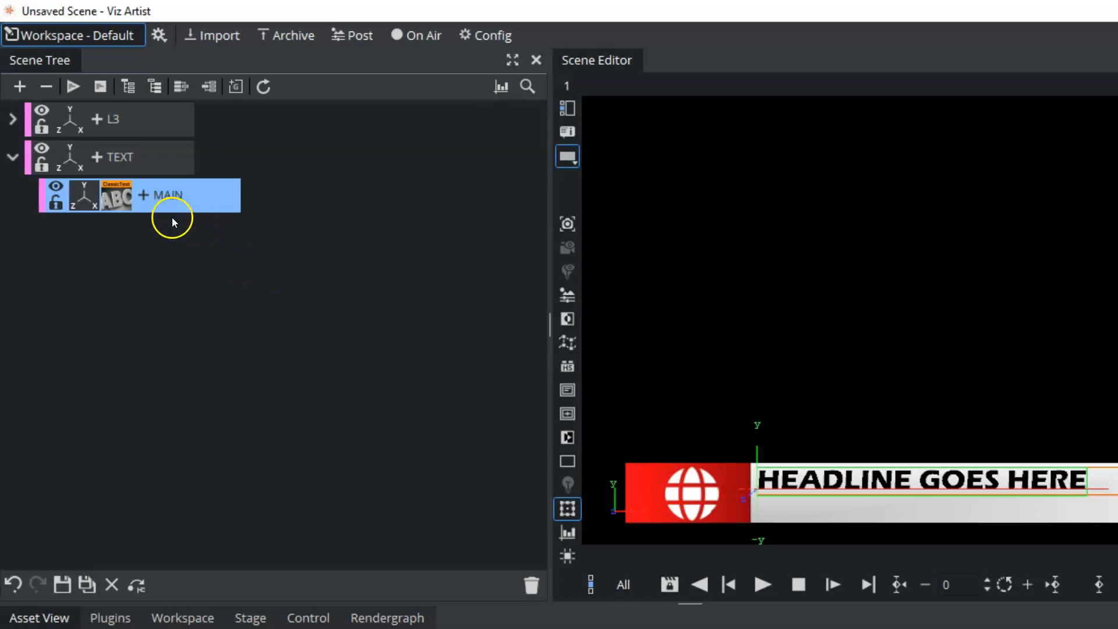
- Duplicate the MAIN container below itself, rename the copy SUB, and move its text beneath the headline
left_click_drag(172, 200, 159, 244, "ctrl")
double_click(159, 235)
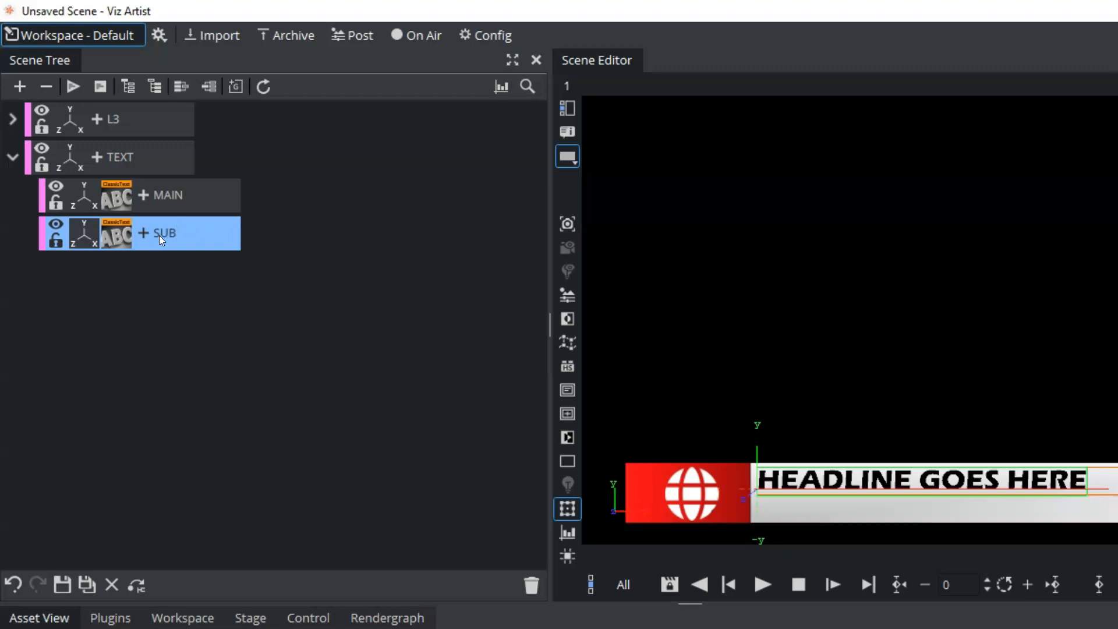
left_click_drag(809, 482, 808, 510)
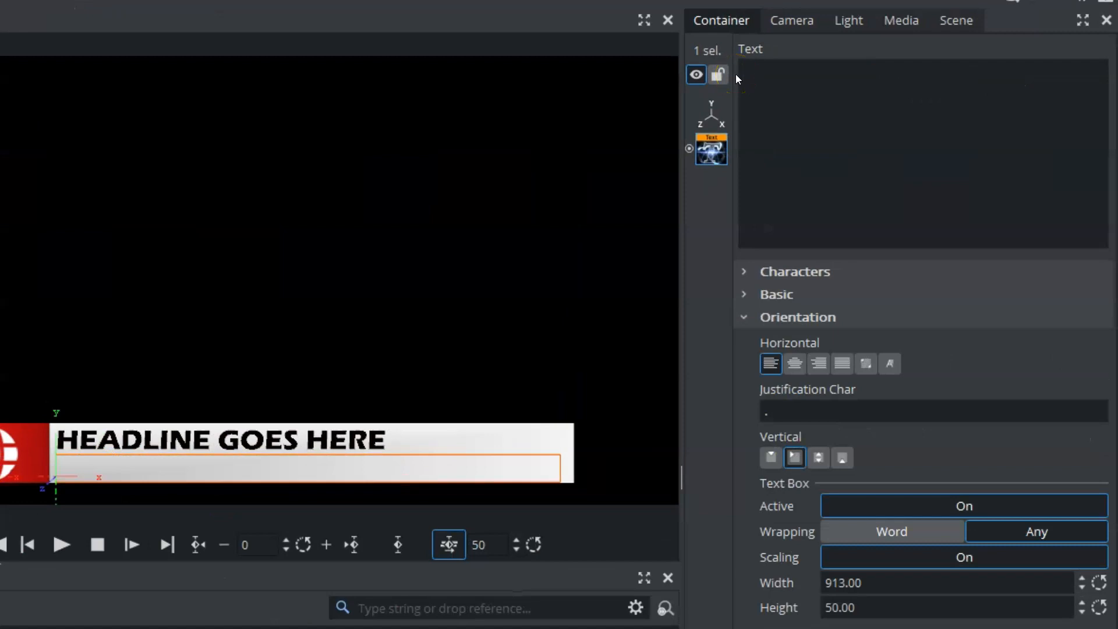
- Replace the SUB text's content with "SUB HEADLINE"
type("SYU")
key("BackSpace")
key("BackSpace")
type("UB HEADLE")
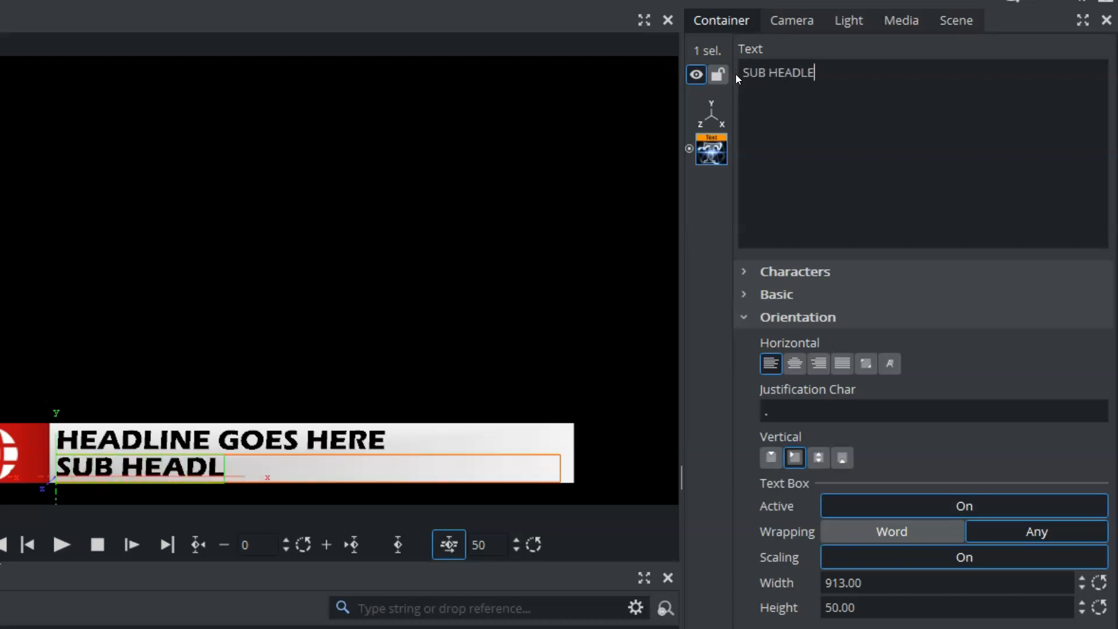
key("BackSpace")
type("INE")
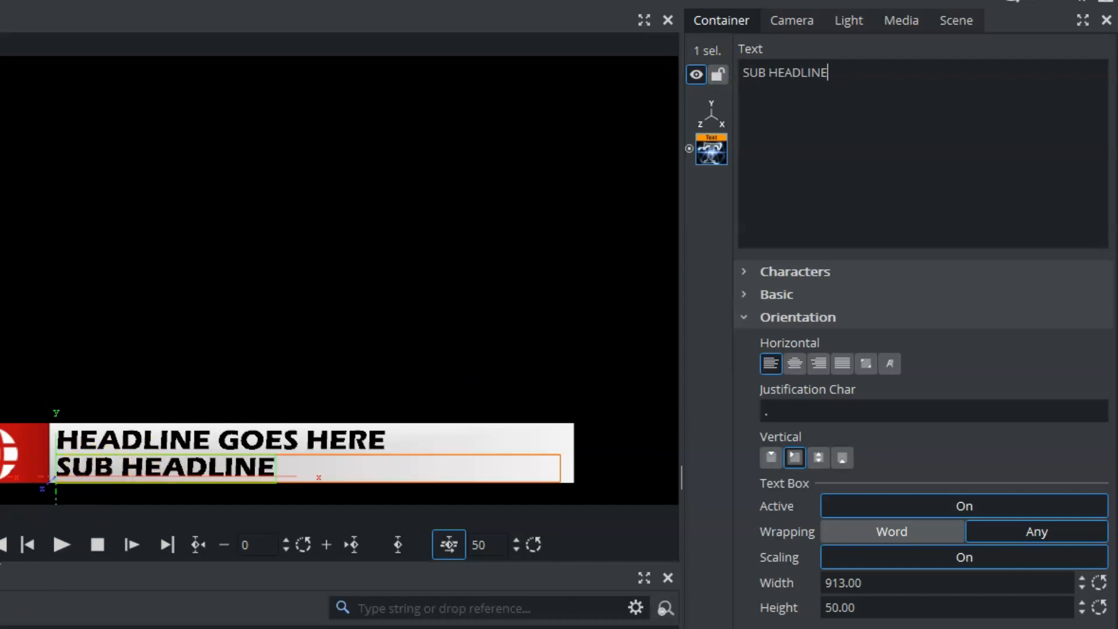
- Try the Eras-Light-ITC-Regular font on the SUB text and replace it with the Eras-Demi-ITC font
left_click(299, 431)
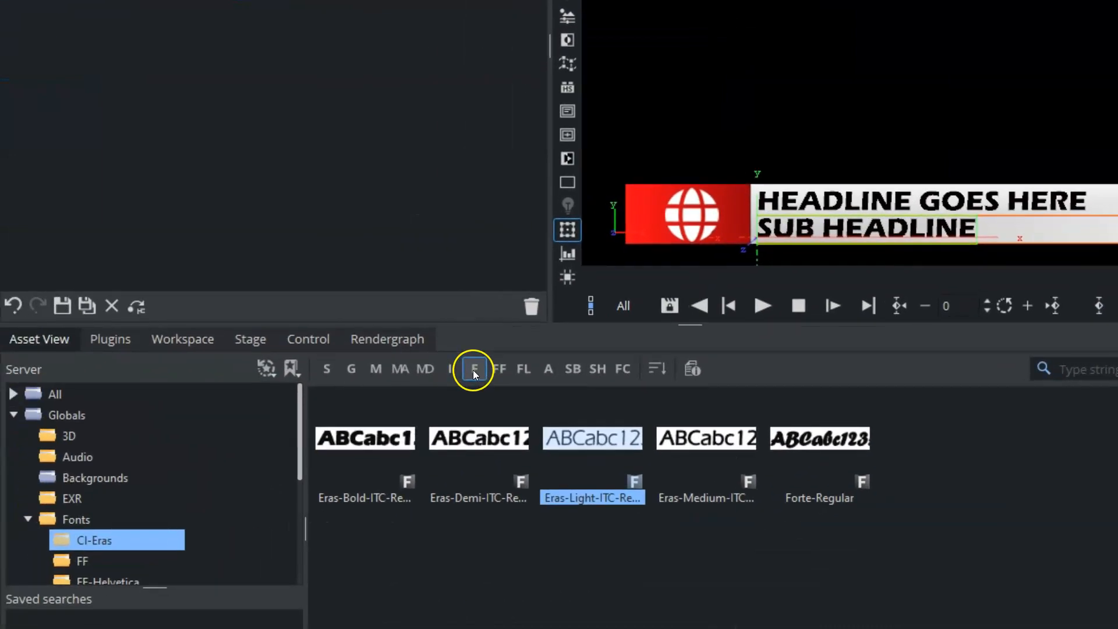
left_click(584, 445)
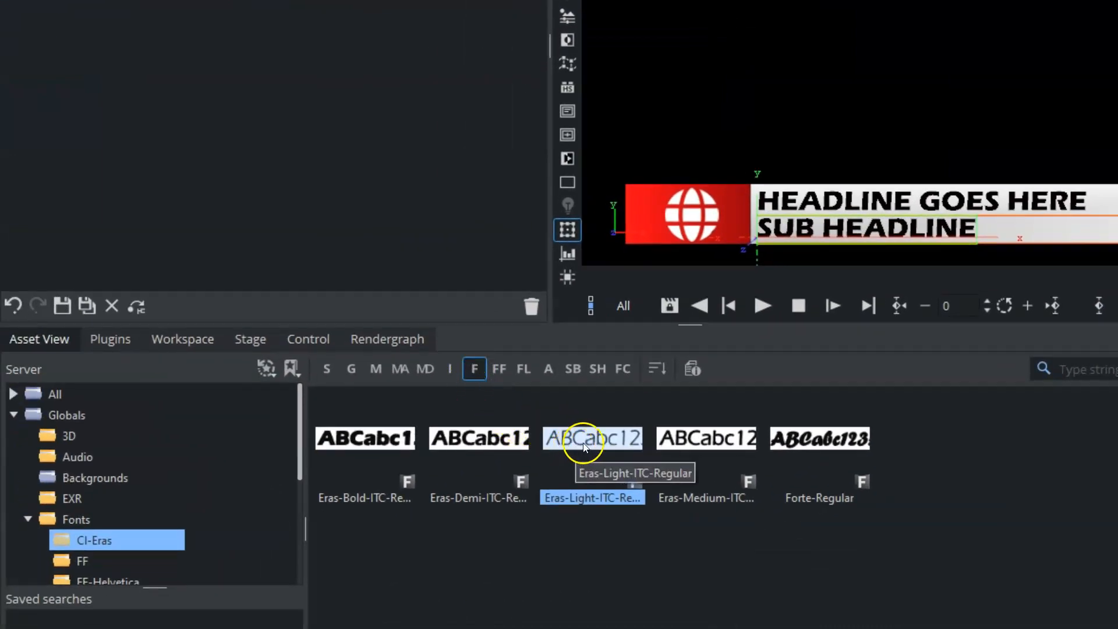
left_click_drag(584, 446, 113, 127)
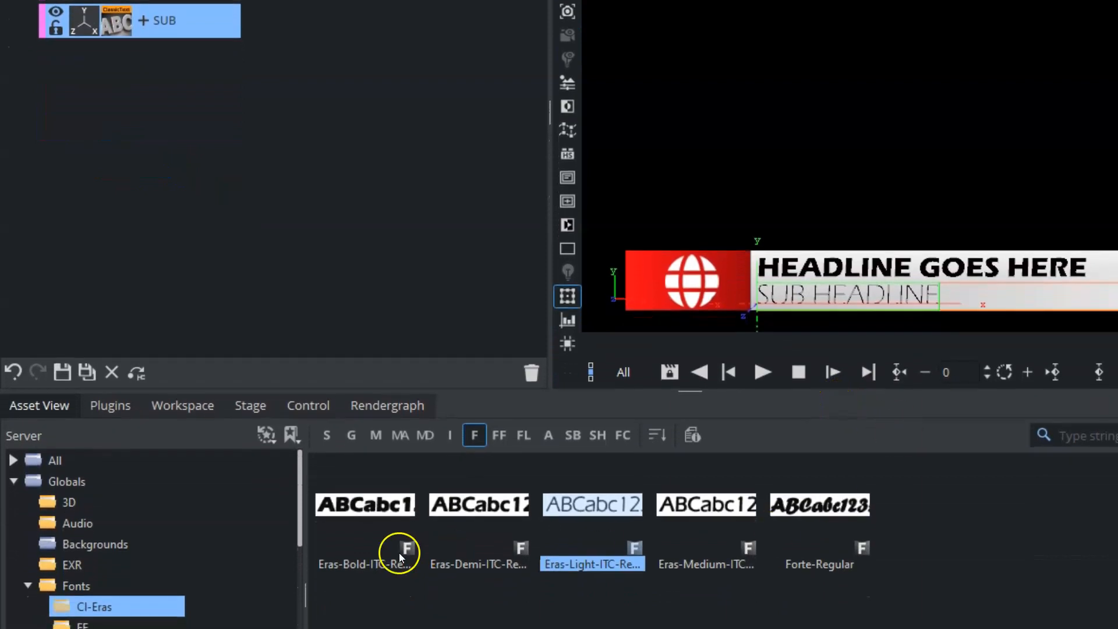
left_click_drag(469, 516, 114, 33)
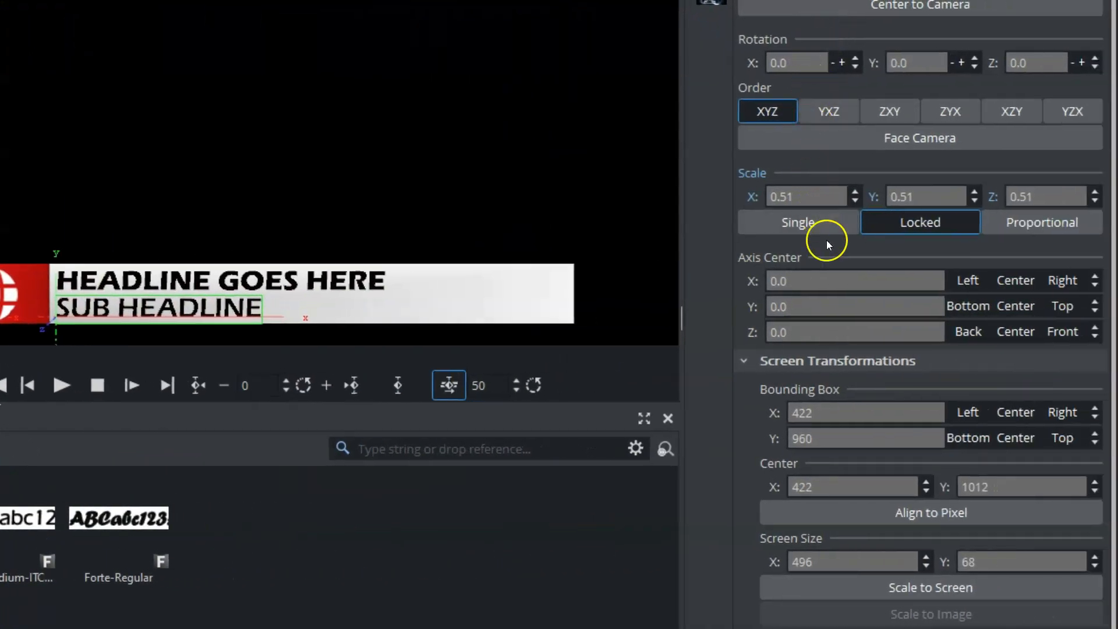
- Scale the SUB text to 0.41 and set its text box width to 1148
left_click(807, 195)
left_click_drag(806, 195, 793, 195)
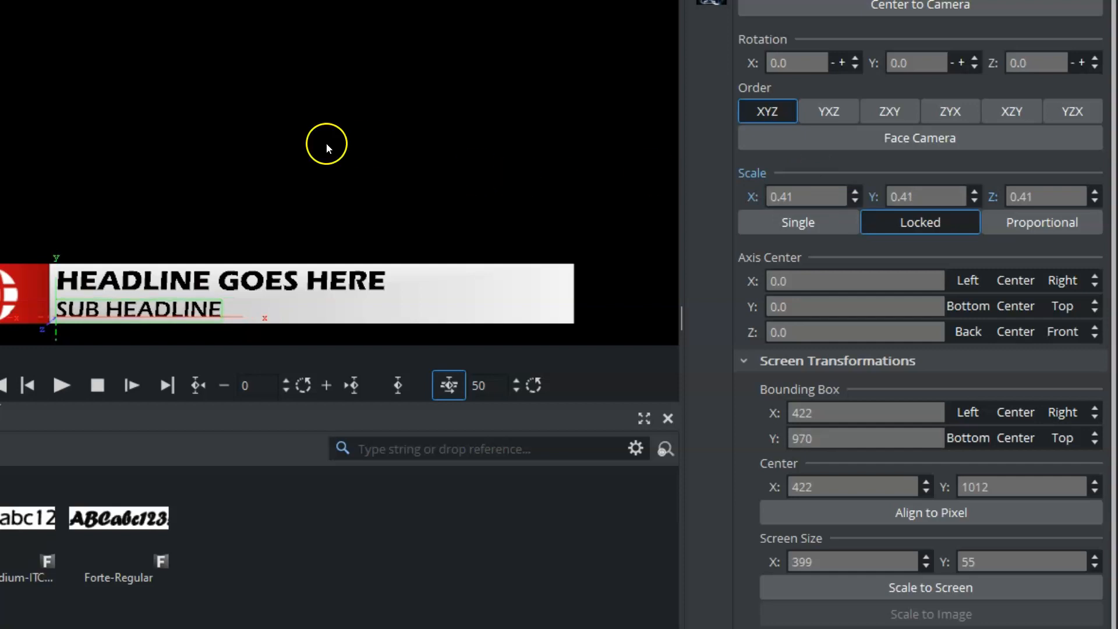
left_click(712, 2)
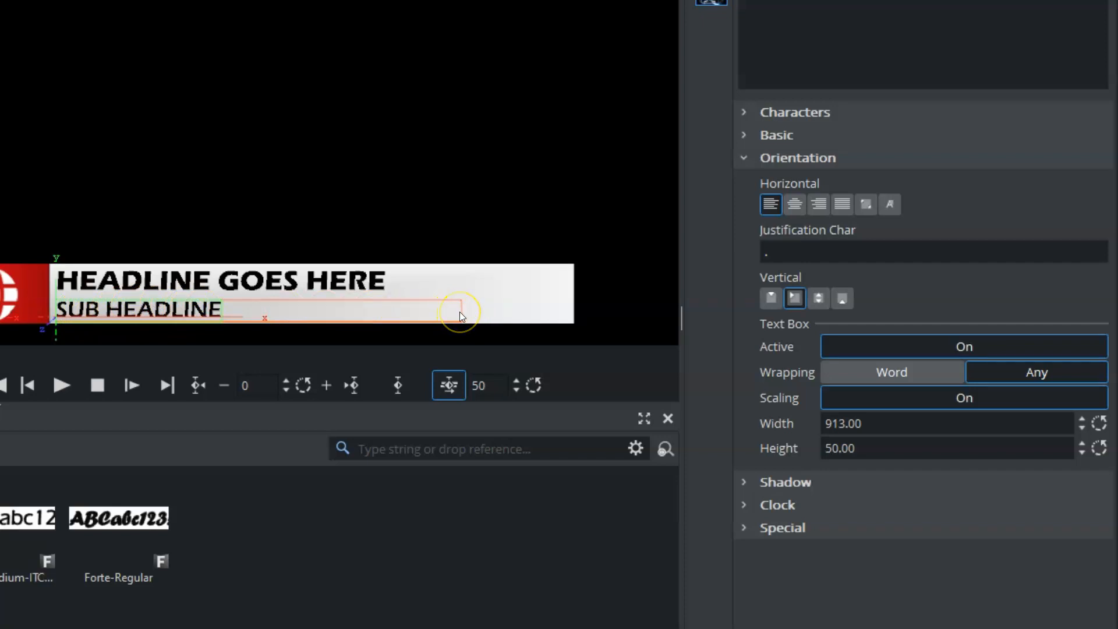
left_click_drag(796, 424, 1060, 424)
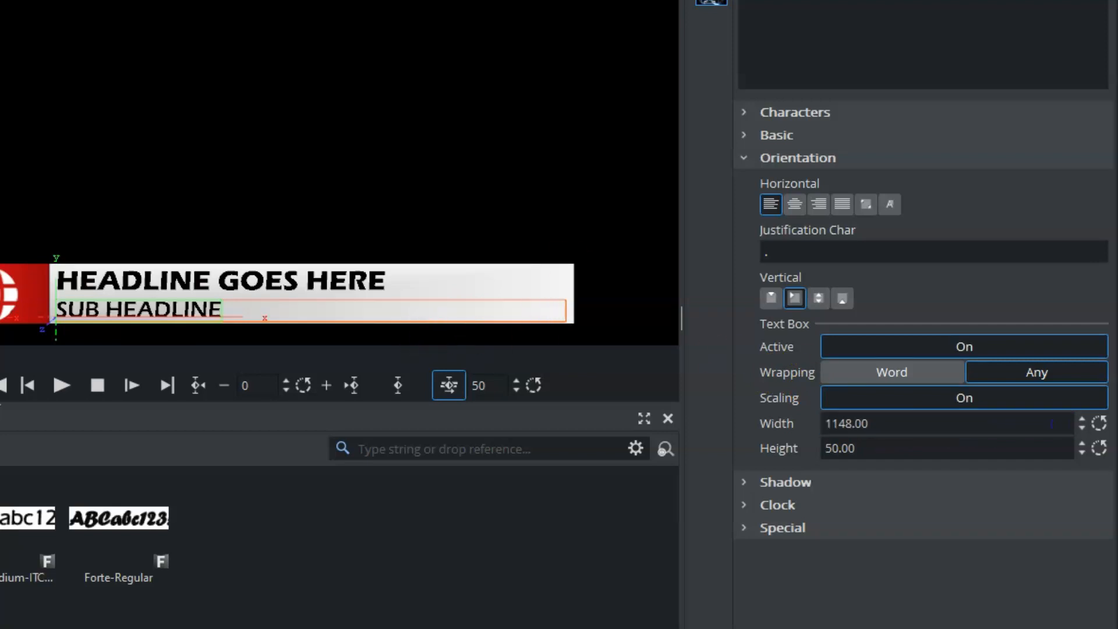
- Append filler characters to "SUB HEADLINE" to test the text box width, and delete them again
type("SFSFD ADSFSAF DSFSDF")
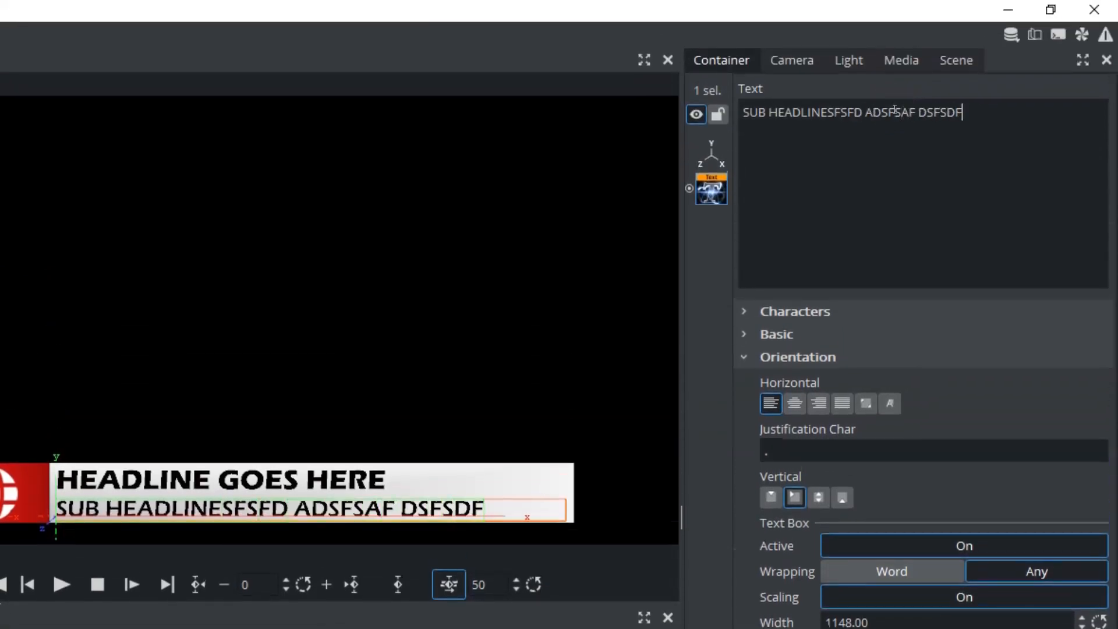
type("F DSFASFDFDG")
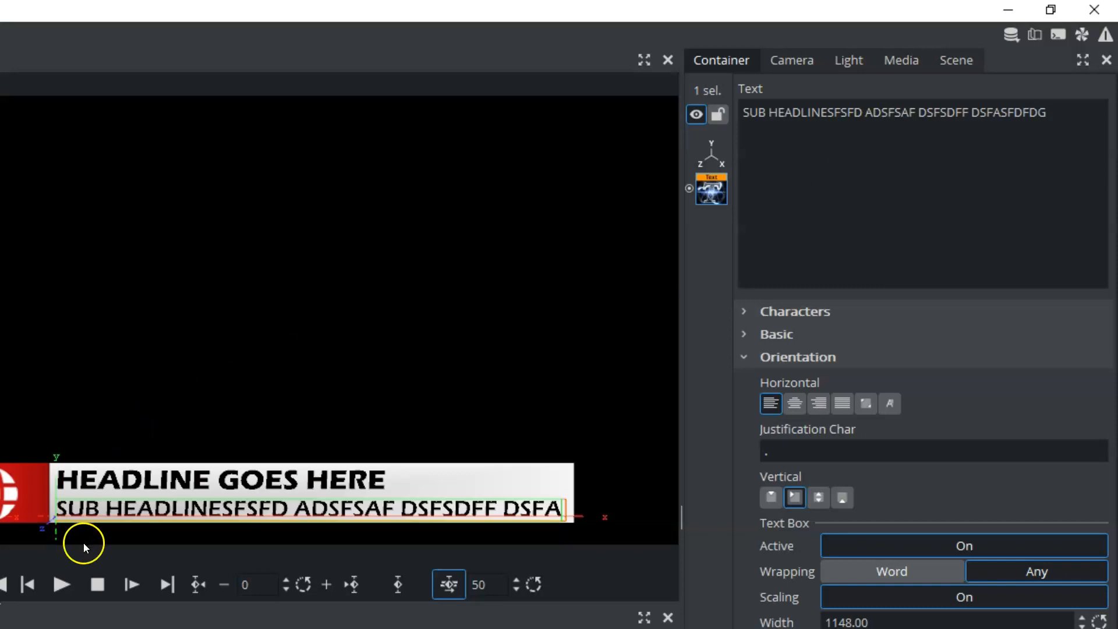
left_click_drag(1047, 113, 831, 113)
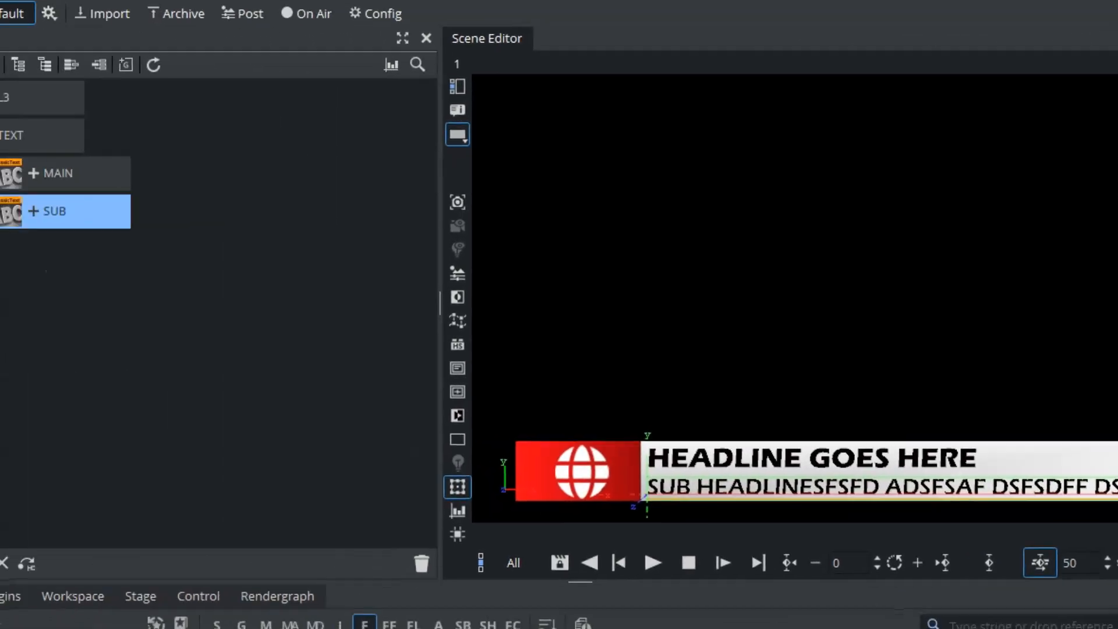
key("BackSpace")
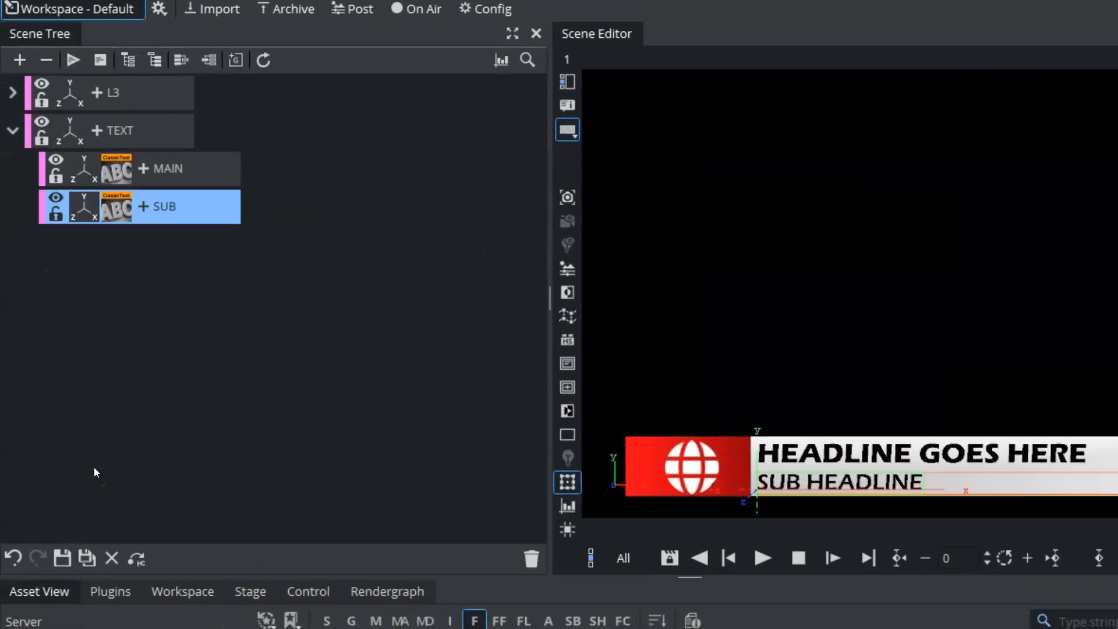
- Save the scene under the name L3A in the PL3 project and filter the server assets to show scenes
left_click(84, 555)
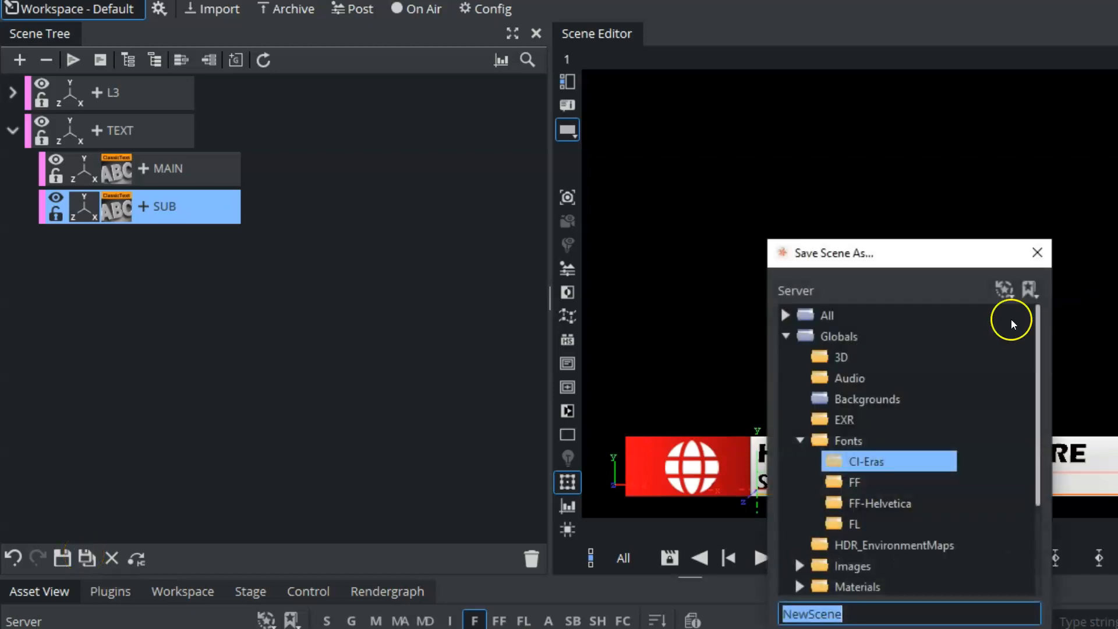
left_click(787, 336)
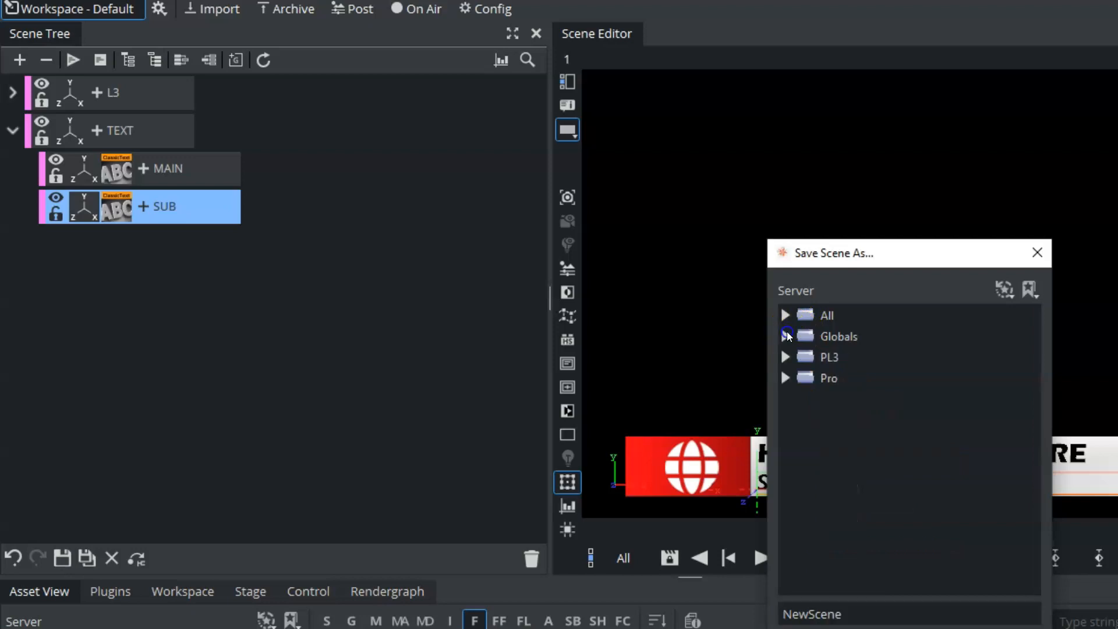
left_click(821, 358)
left_click_drag(862, 613, 784, 615)
key("BackSpace")
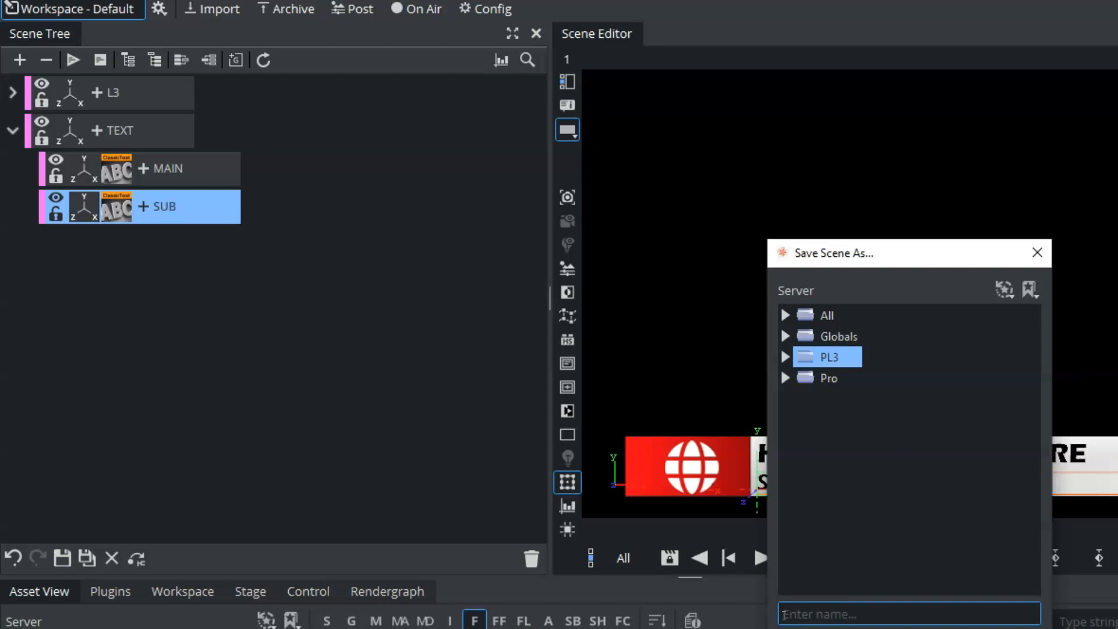
type("L3A")
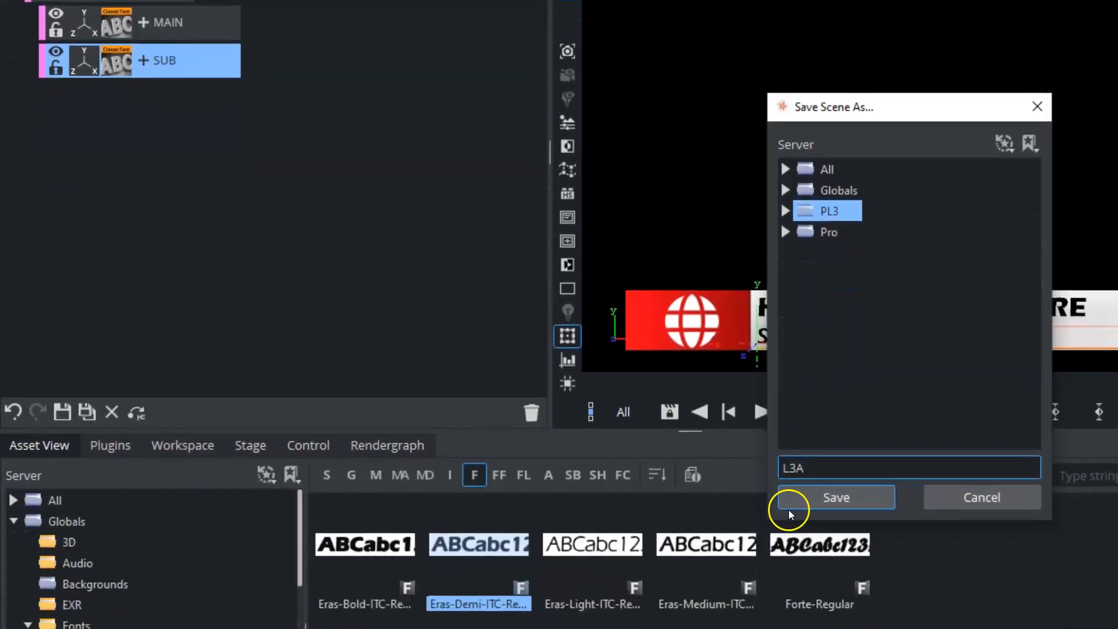
left_click(804, 500)
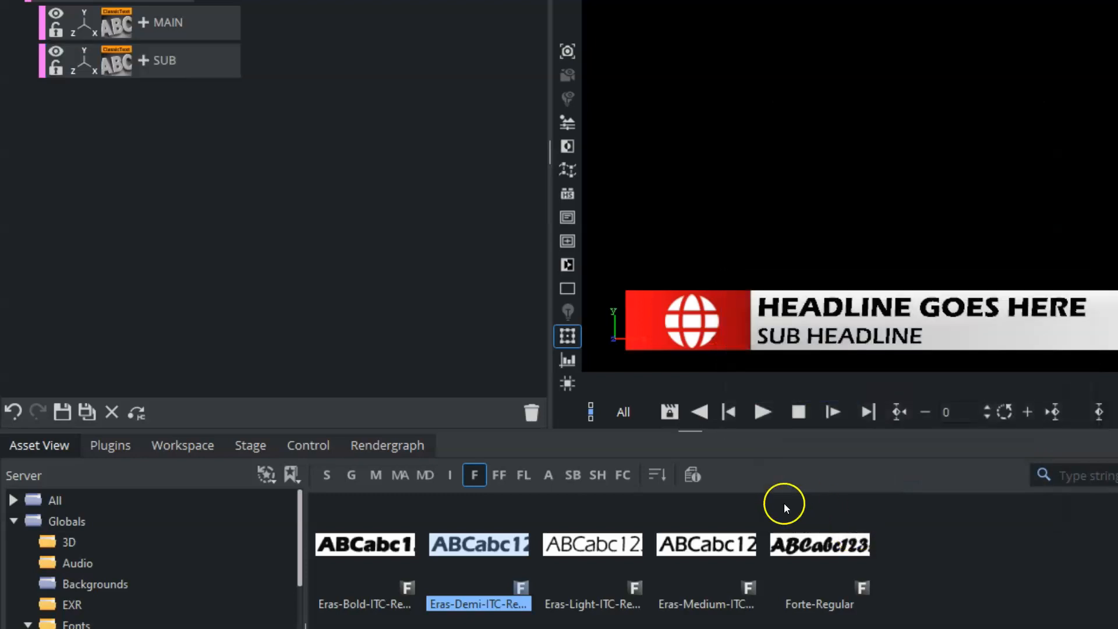
left_click(324, 475)
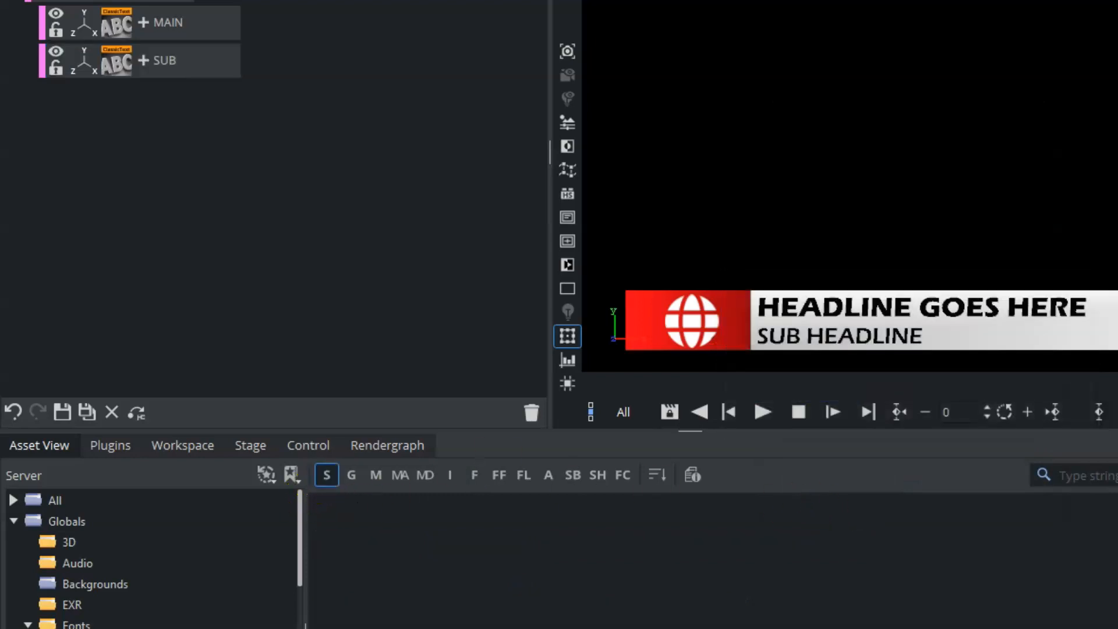